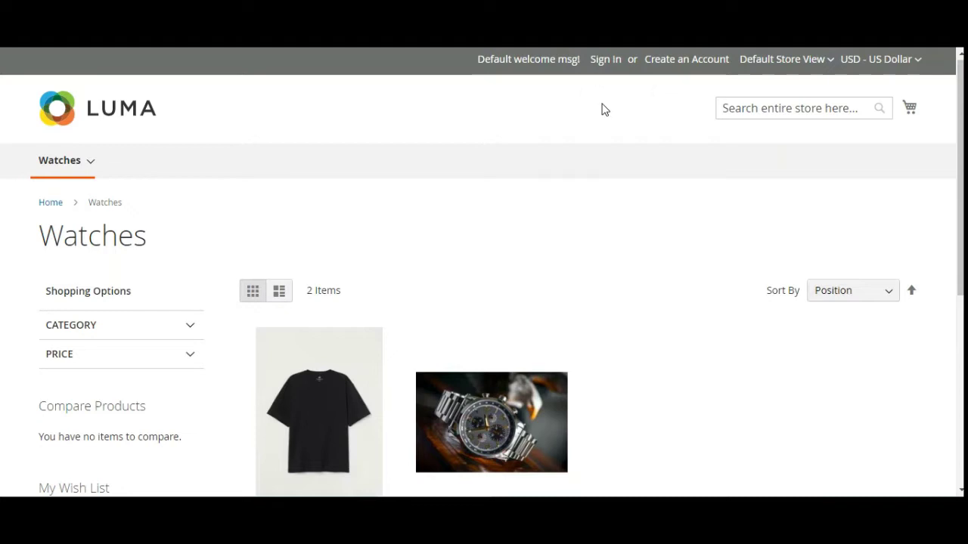
- Scroll down through the Watches category listing on the Luma storefront
scroll(633, 210, down, 2)
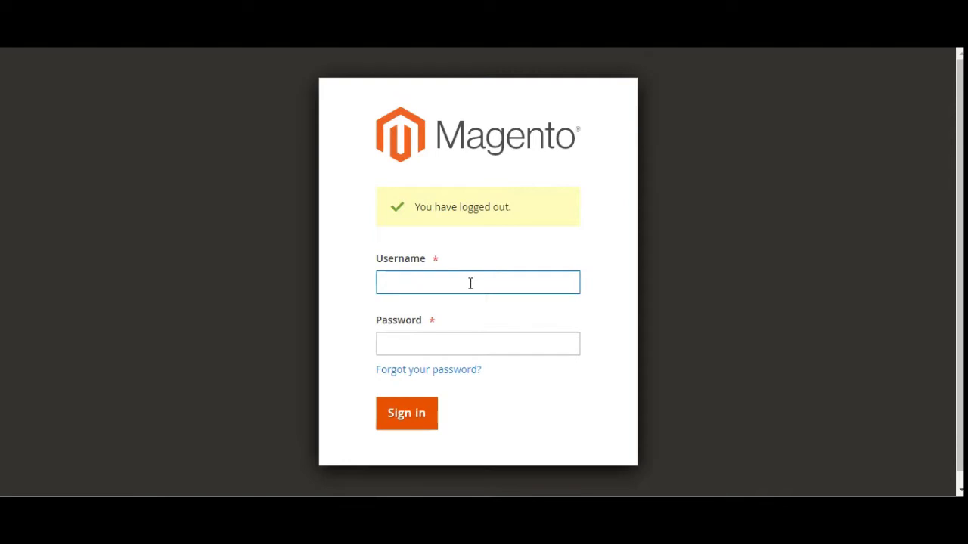
- Sign in to Magento Admin with the administrator username and password
text(admin)
key(Tab)
text(admin123)
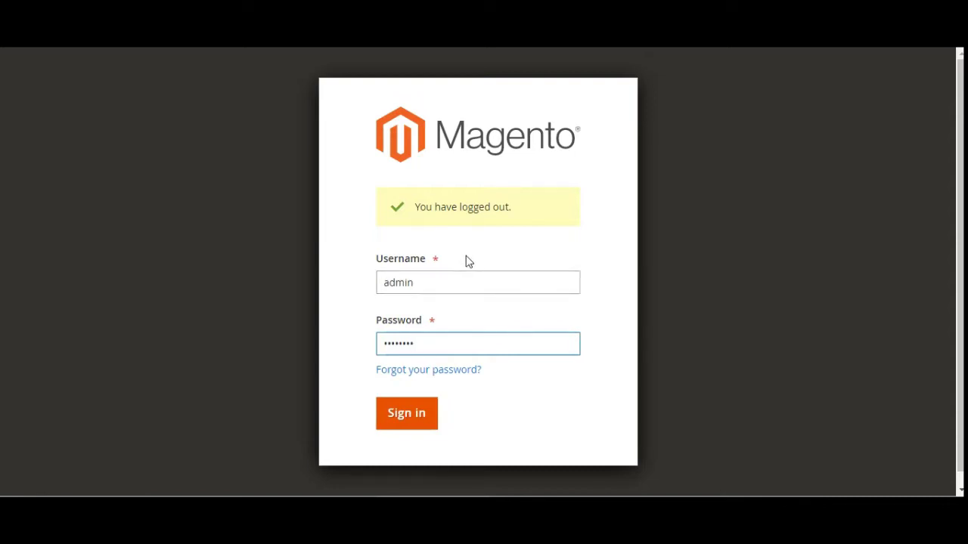
key(Return)
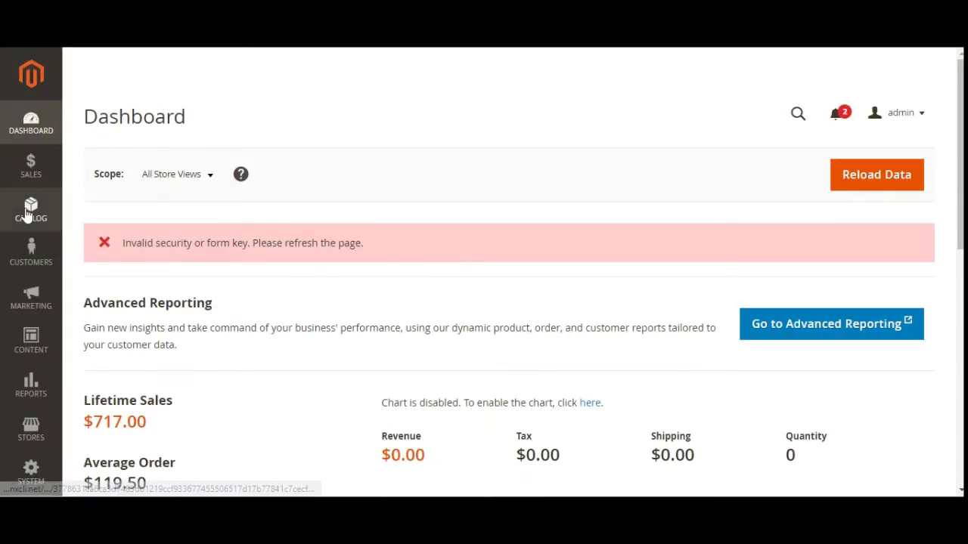
click(27, 215)
- From the Products grid's Add Product menu, start a new Configurable Product
click(129, 131)
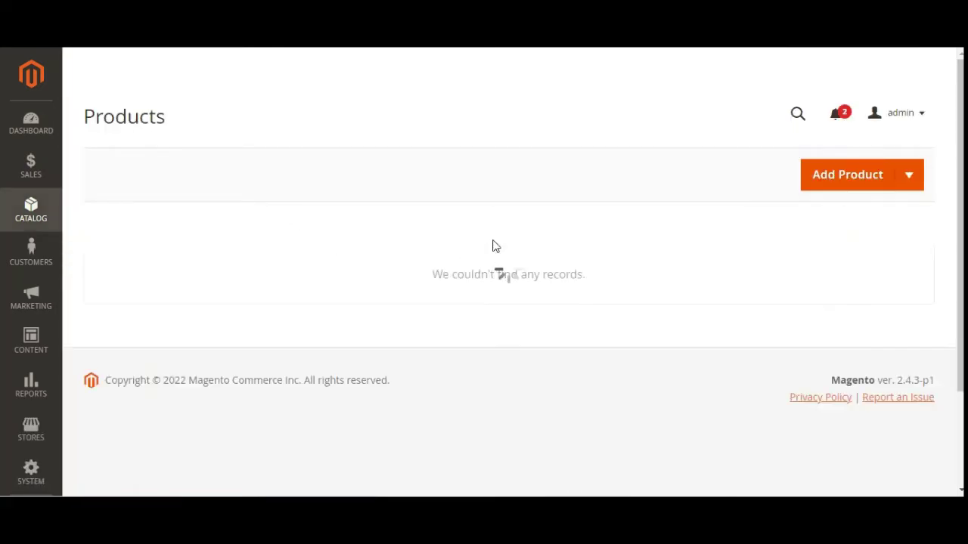
click(911, 177)
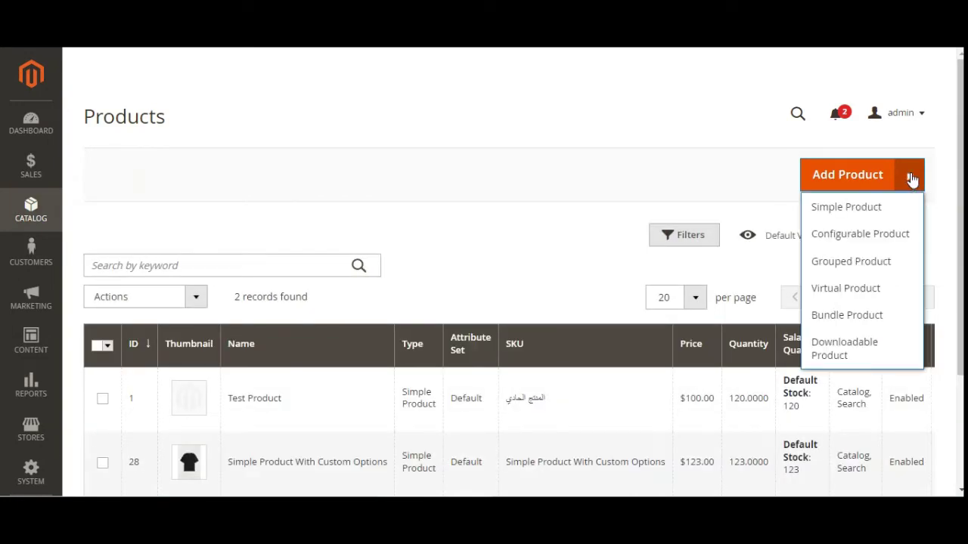
click(875, 239)
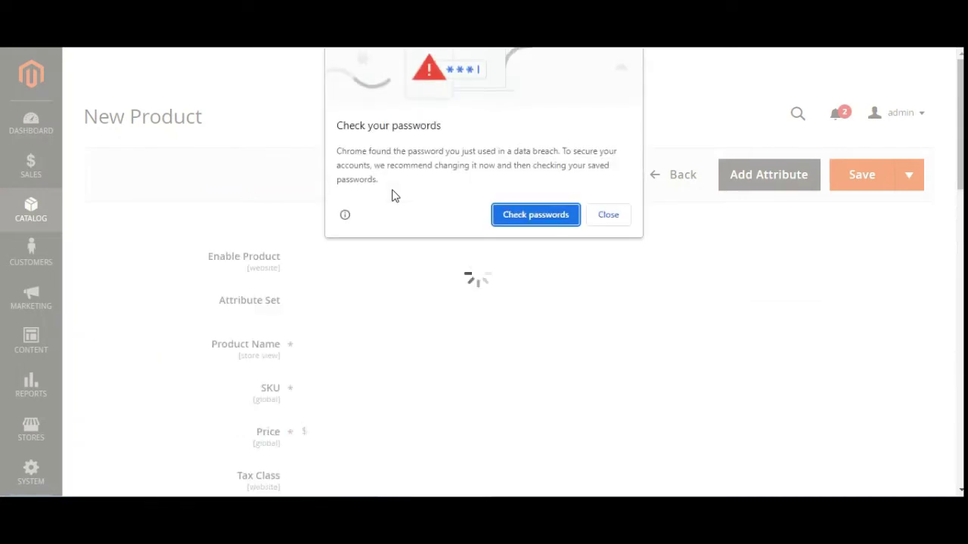
- Dismiss the browser password warning and leave the Attribute Set on Default
click(616, 218)
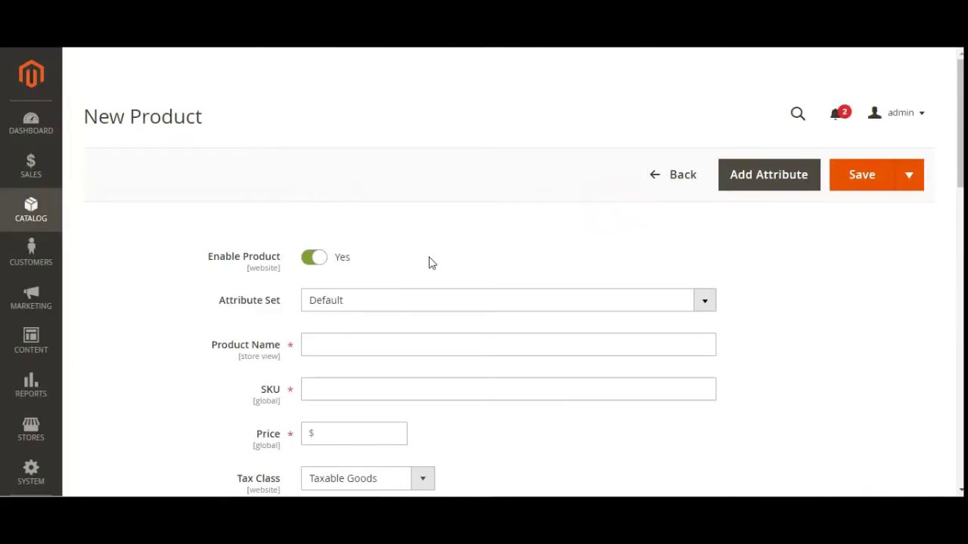
scroll(429, 263, down, 1)
drag(225, 230, 281, 236)
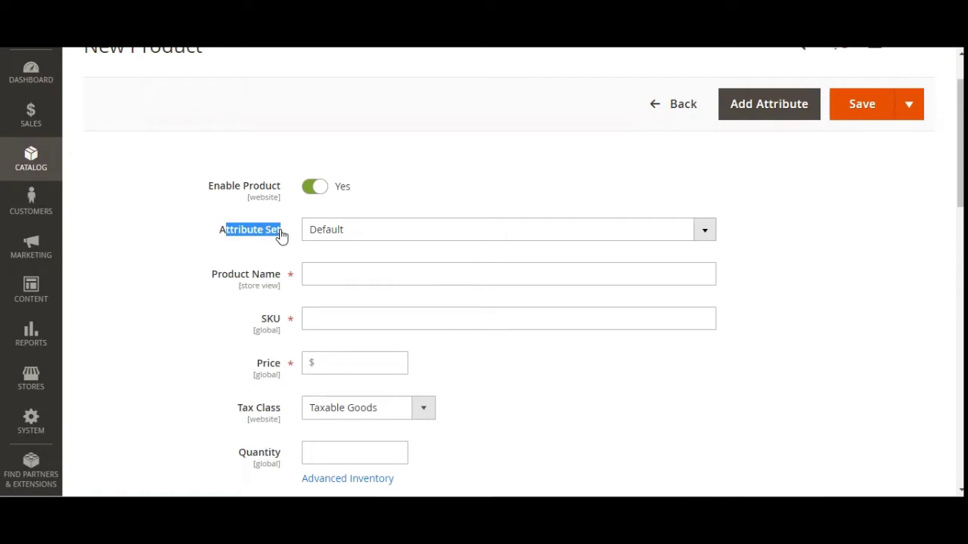
click(368, 237)
click(367, 237)
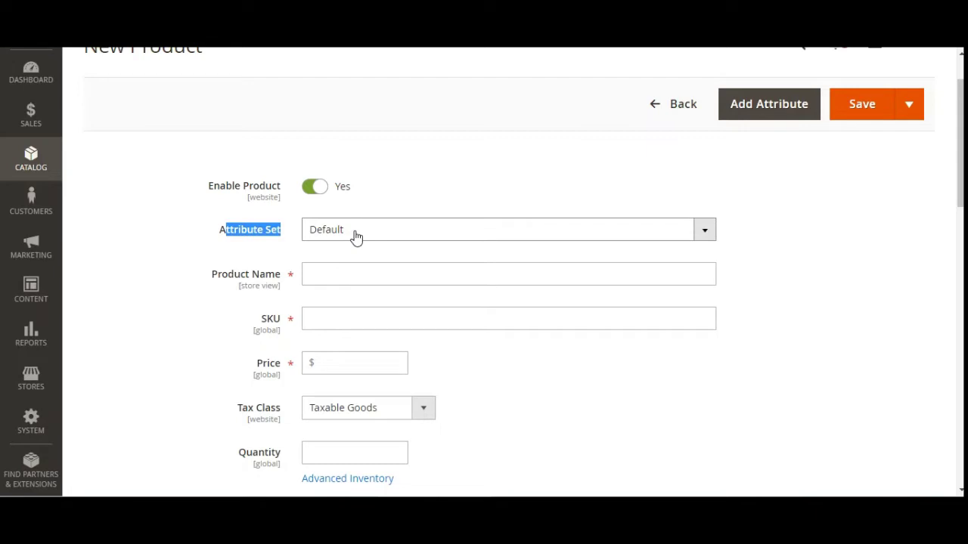
click(185, 239)
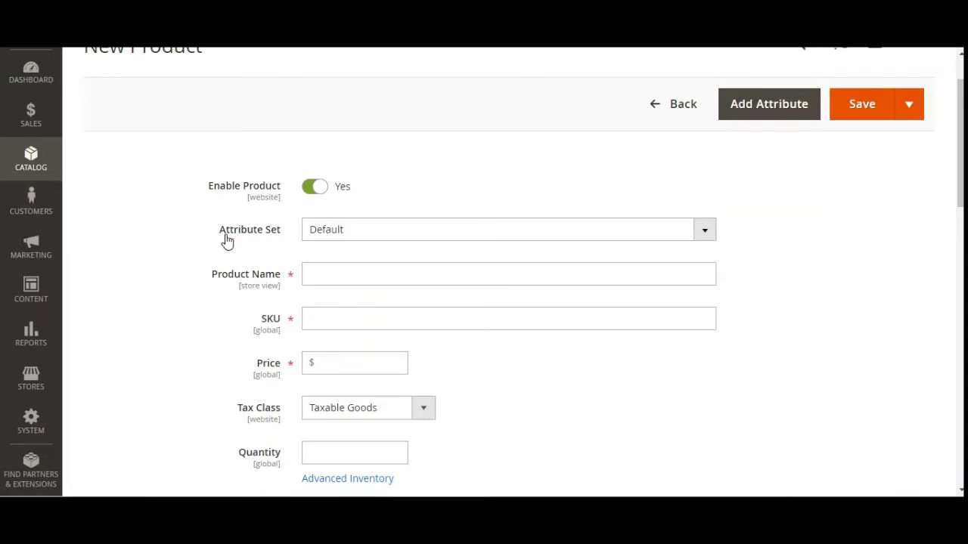
- Scroll through the empty New Product form up to the Product Name field
scroll(242, 250, down, 4)
scroll(253, 262, down, 4)
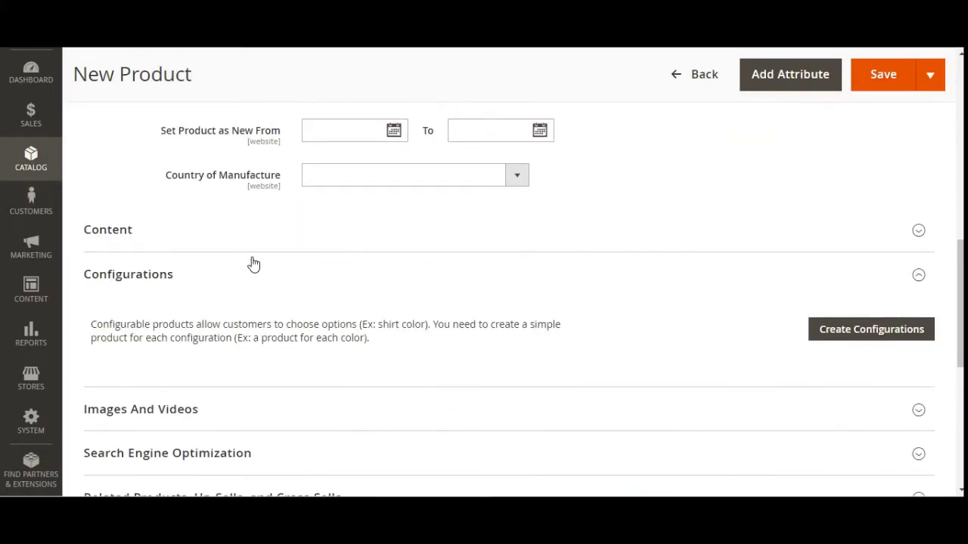
scroll(254, 263, down, 4)
scroll(253, 262, up, 5)
scroll(254, 262, up, 7)
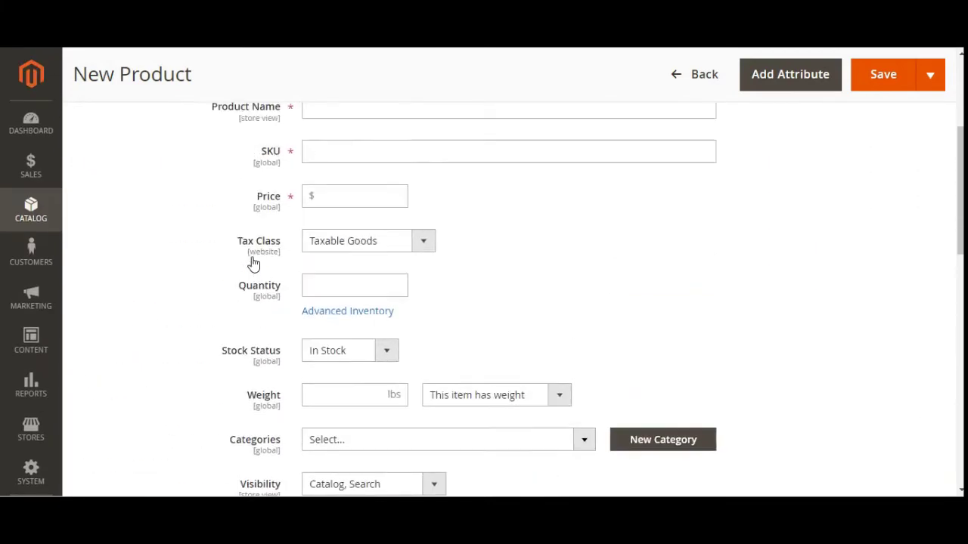
scroll(253, 261, down, 2)
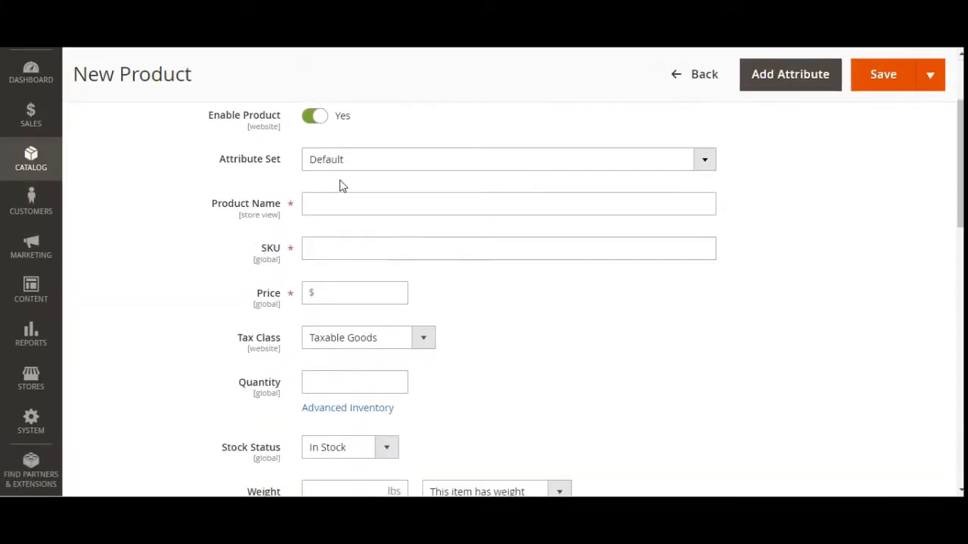
click(334, 204)
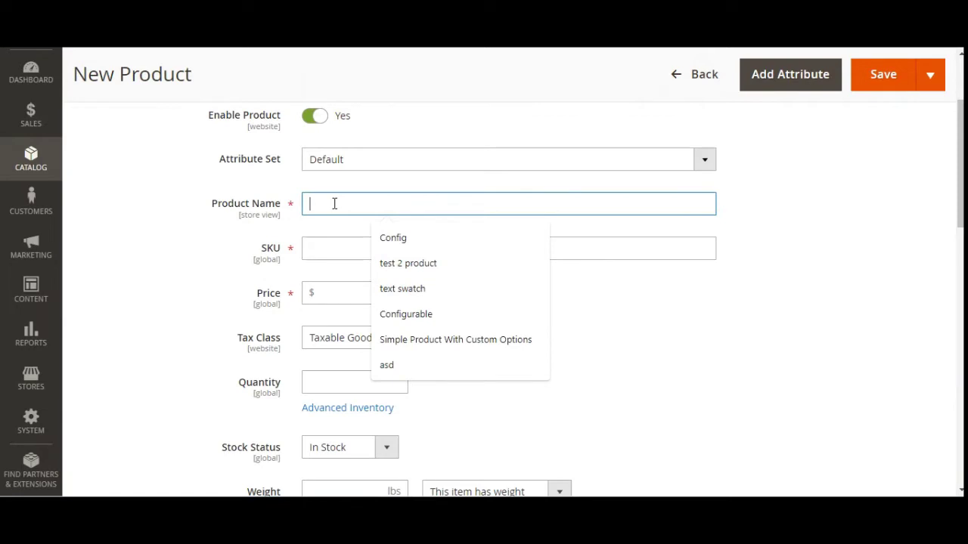
- Name the product 'Configurable With Visual Swatch' and set its price to 123
text(Co)
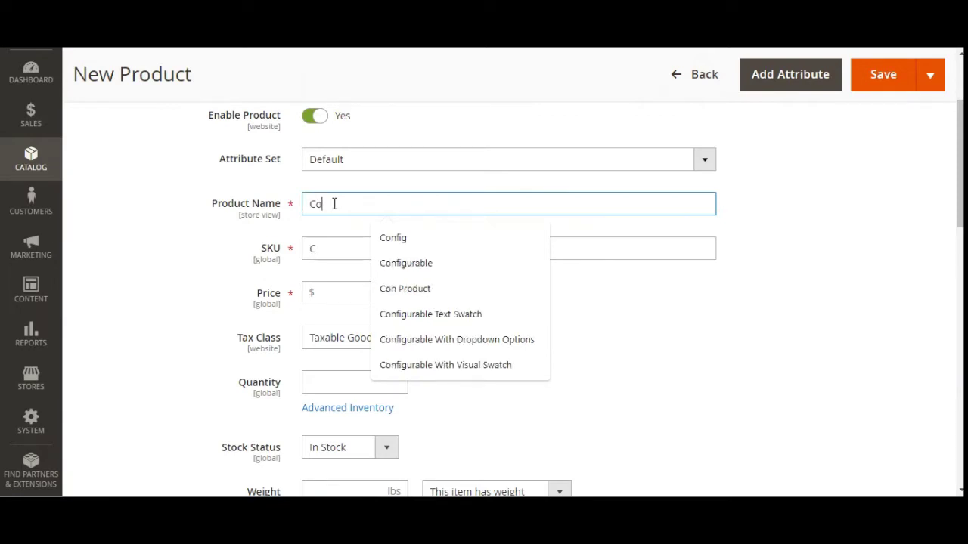
text(nfigurable)
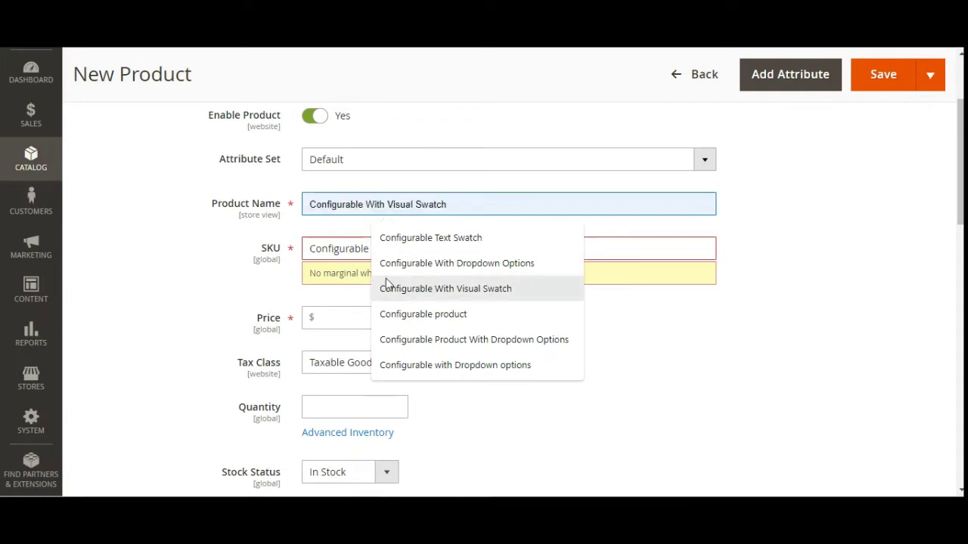
click(463, 293)
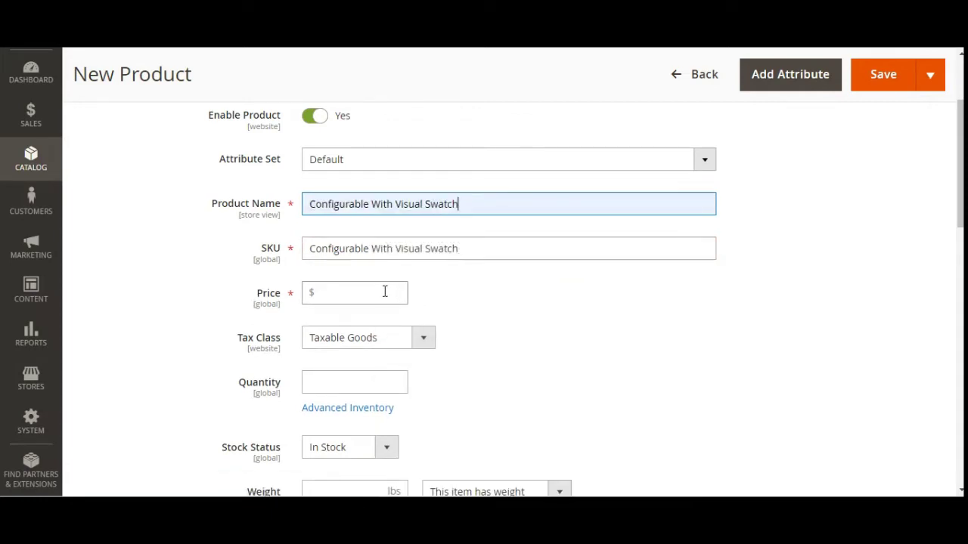
click(354, 292)
text(123)
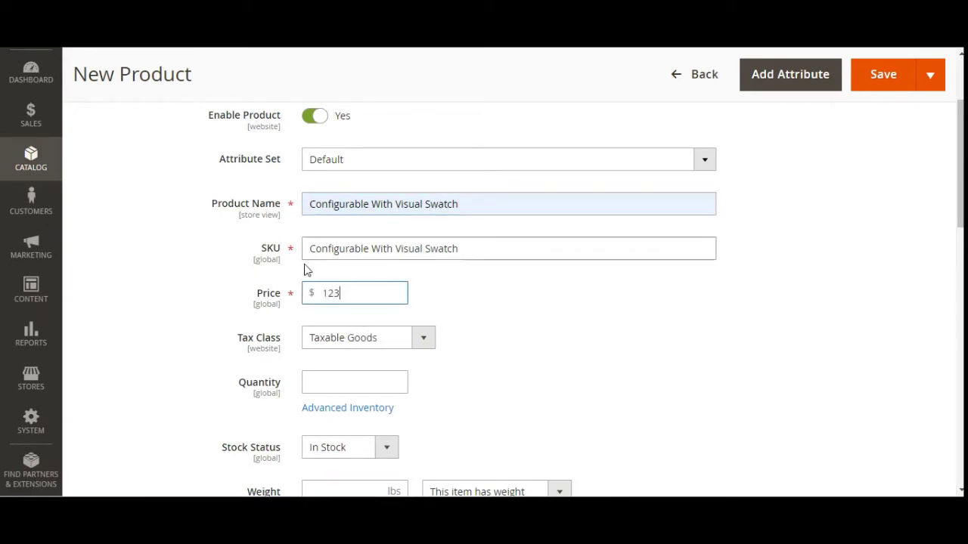
scroll(317, 314, down, 4)
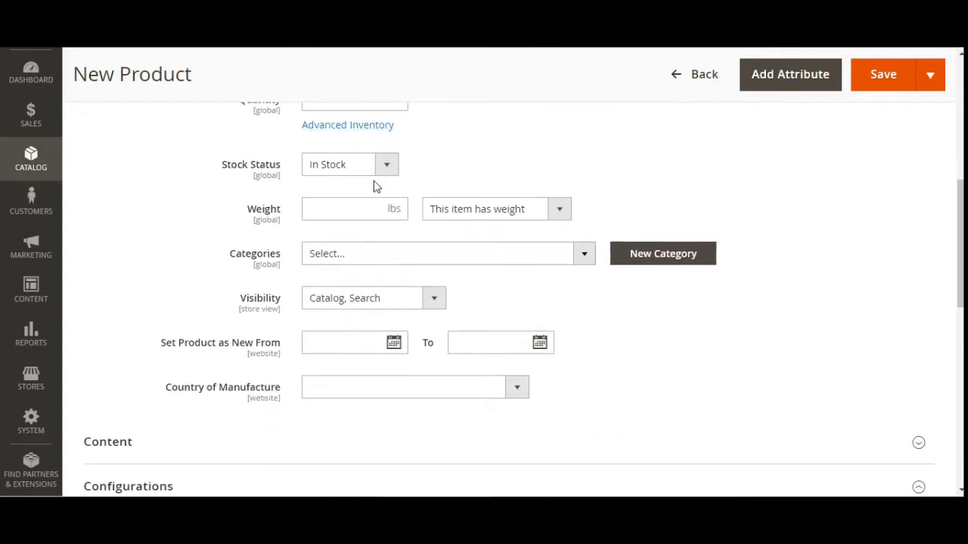
scroll(338, 214, up, 2)
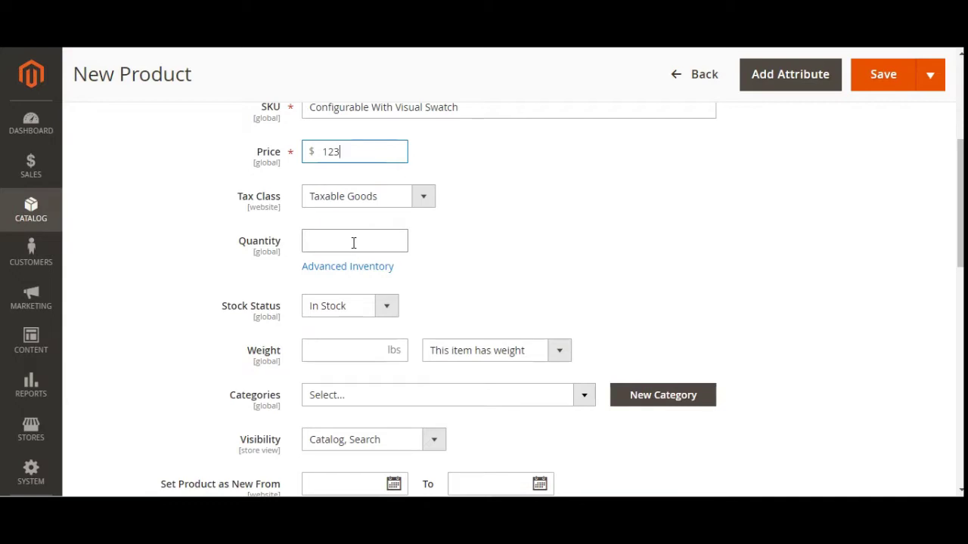
scroll(353, 243, down, 1)
- Set the weight to 1 and assign the product to the Watches category
click(334, 279)
click(351, 310)
scroll(353, 307, down, 1)
click(368, 255)
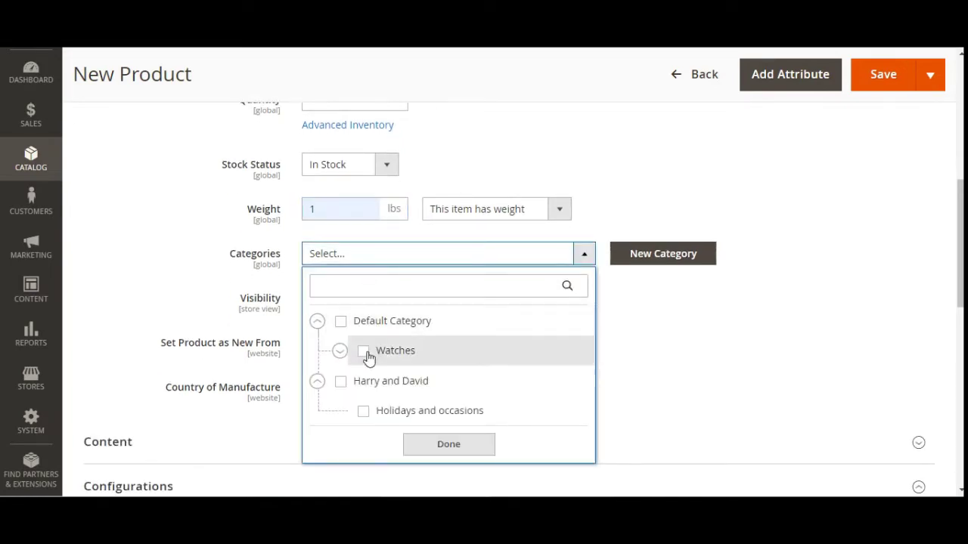
click(364, 351)
click(420, 444)
scroll(385, 370, down, 1)
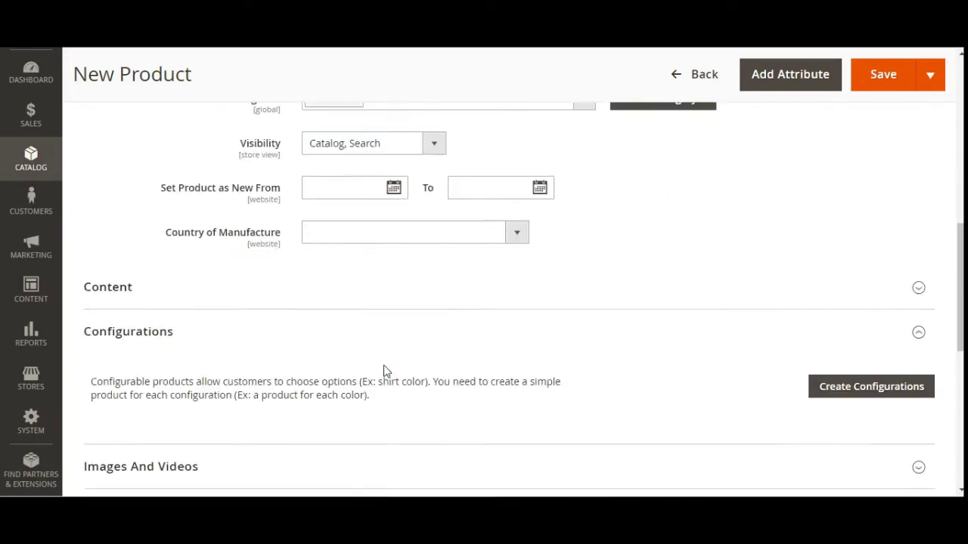
scroll(383, 370, down, 3)
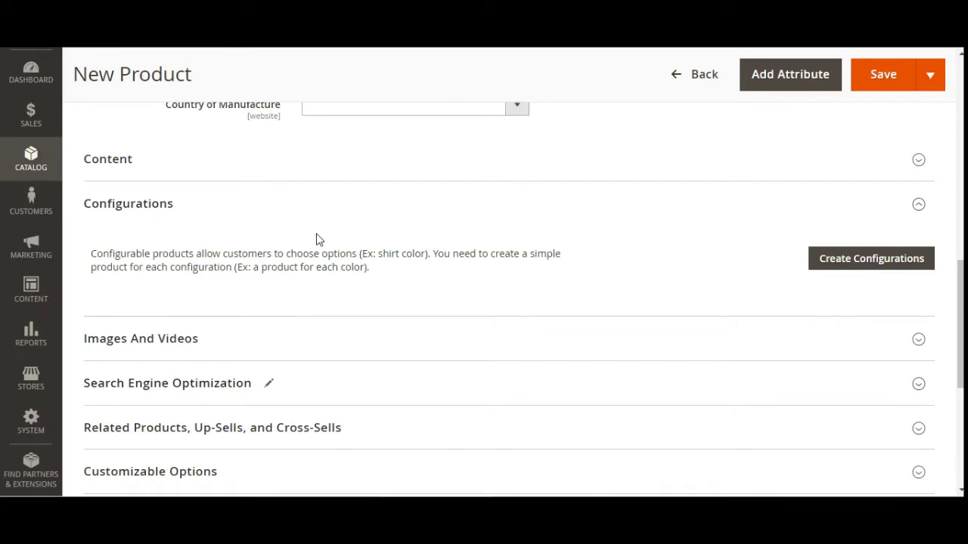
click(820, 255)
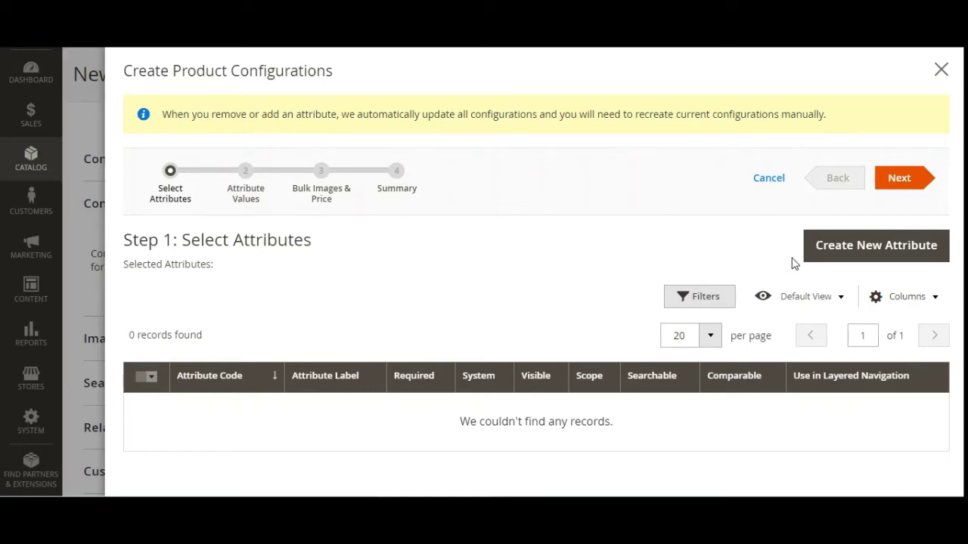
- Open a New Attribute form from Step 1 of the configurations wizard
click(846, 254)
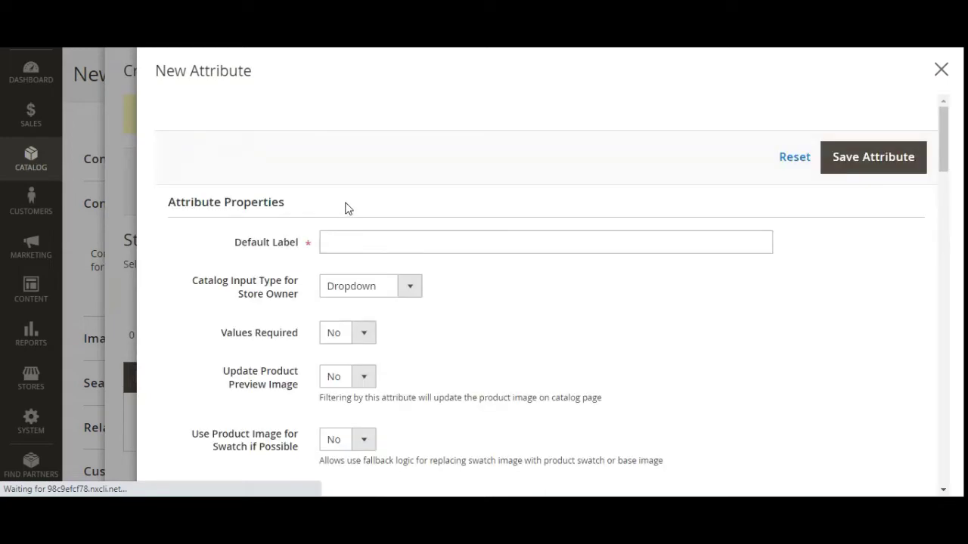
- Enter 'Choose Color' as the new attribute's Default Label
click(374, 242)
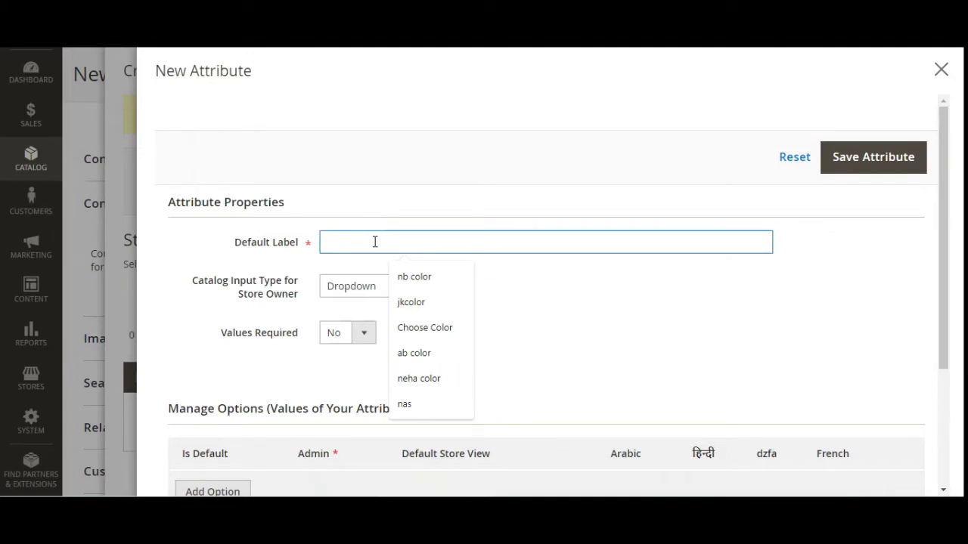
text(Choose Color)
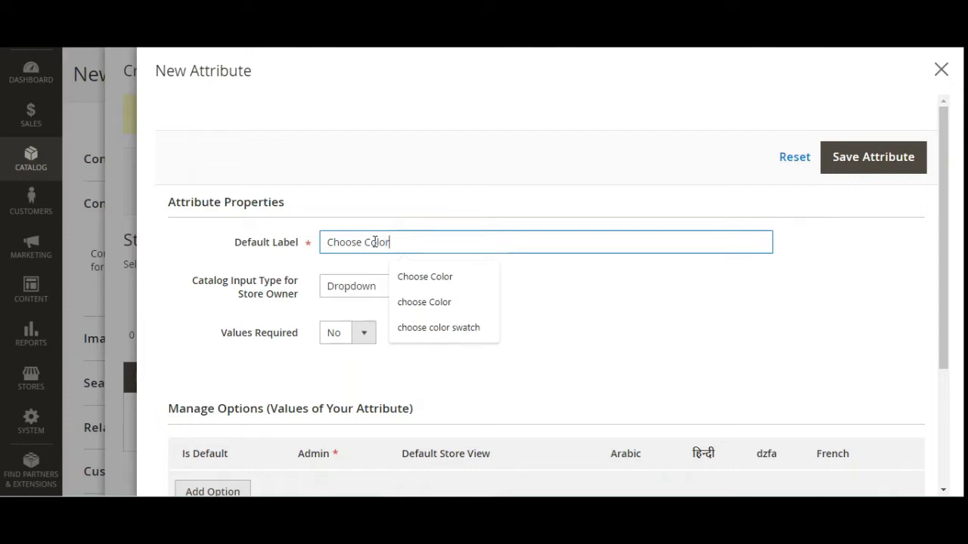
click(218, 243)
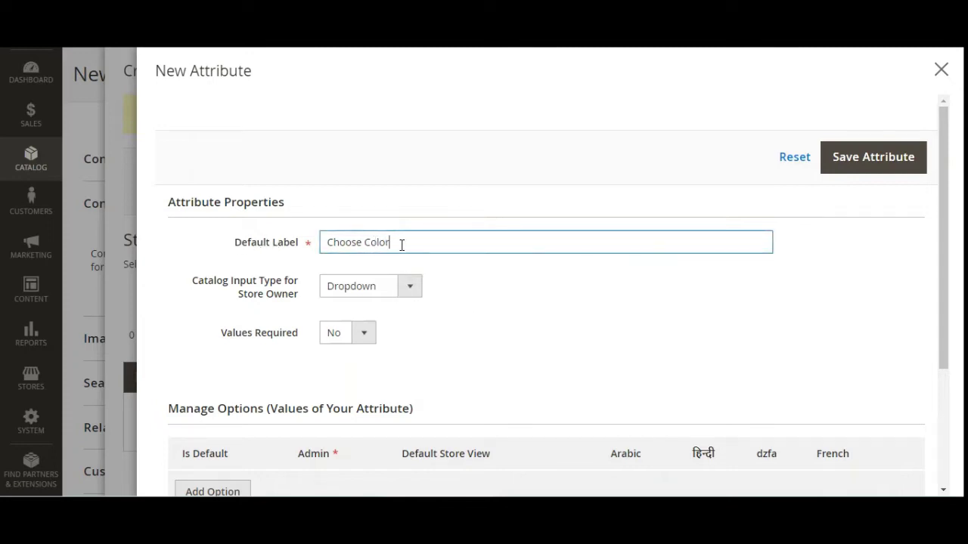
drag(402, 244, 310, 244)
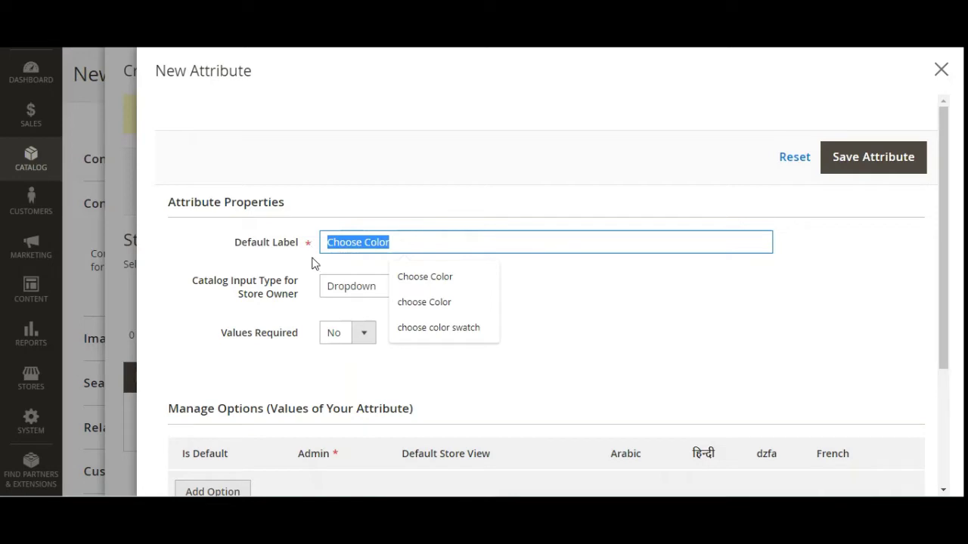
click(235, 254)
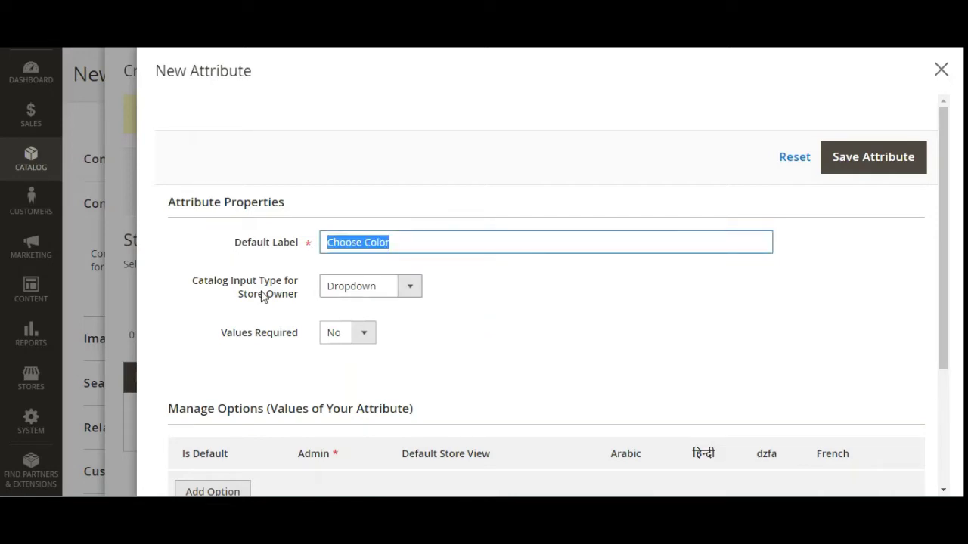
- Make the attribute a Visual Swatch with Values Required set to Yes
scroll(272, 286, down, 1)
click(411, 224)
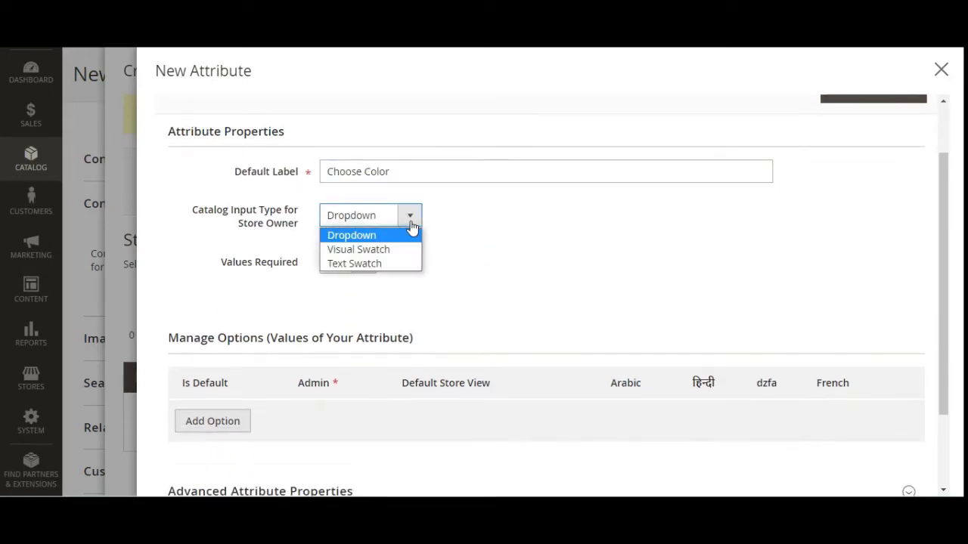
click(402, 254)
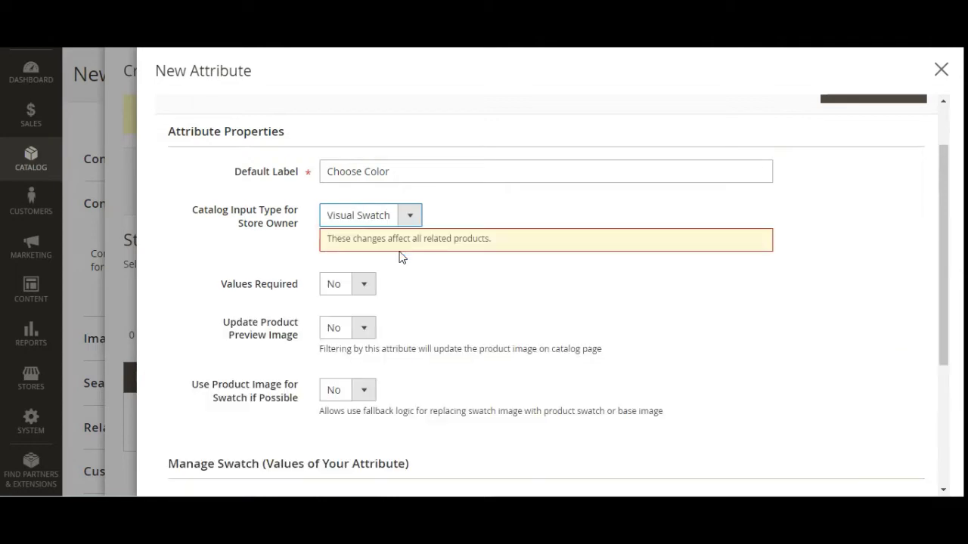
scroll(387, 324, down, 1)
click(359, 218)
click(357, 233)
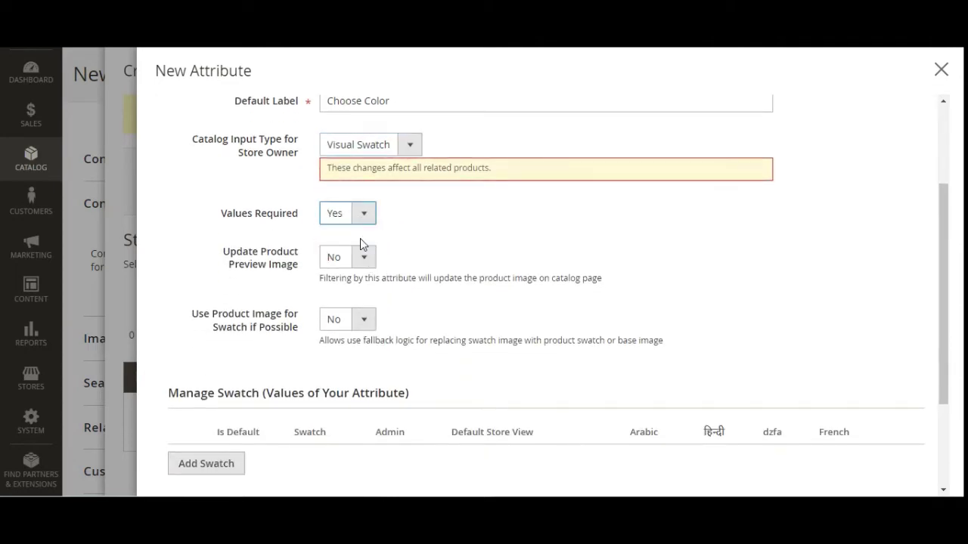
scroll(387, 309, down, 2)
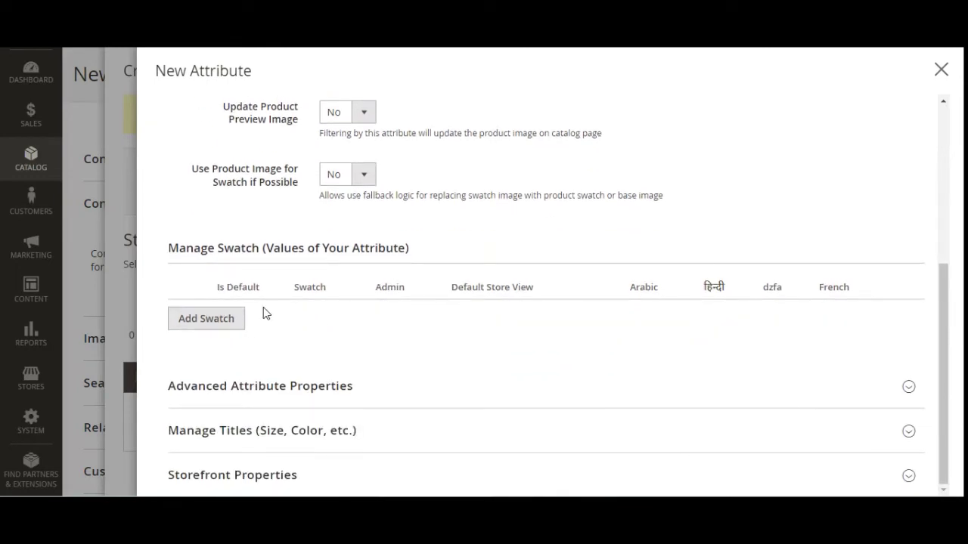
drag(178, 248, 261, 248)
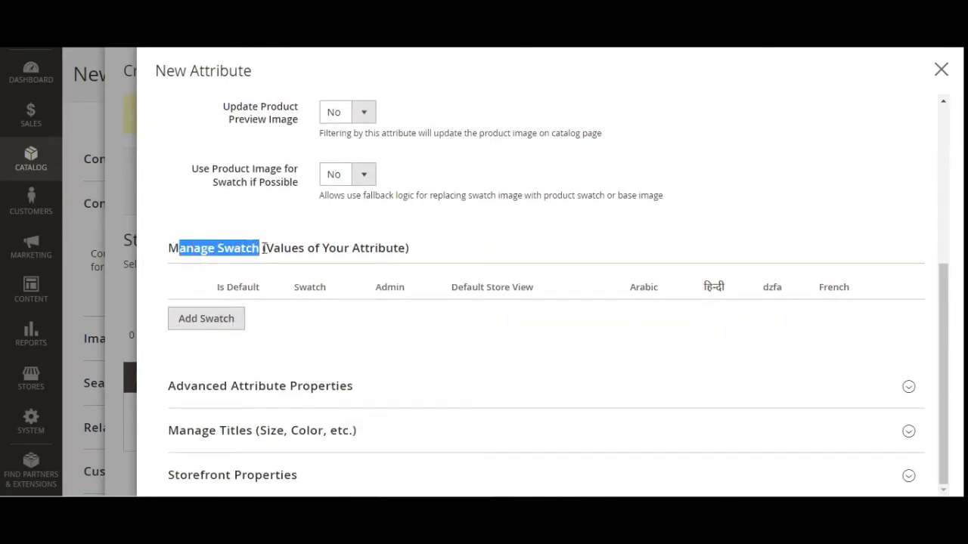
- Add a first Choose Color swatch row and colour it magenta
click(219, 324)
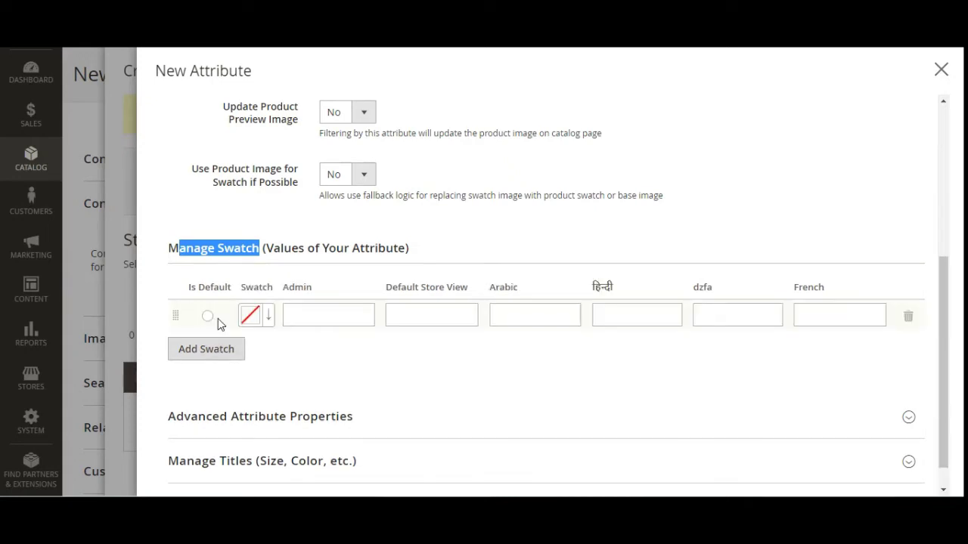
click(257, 321)
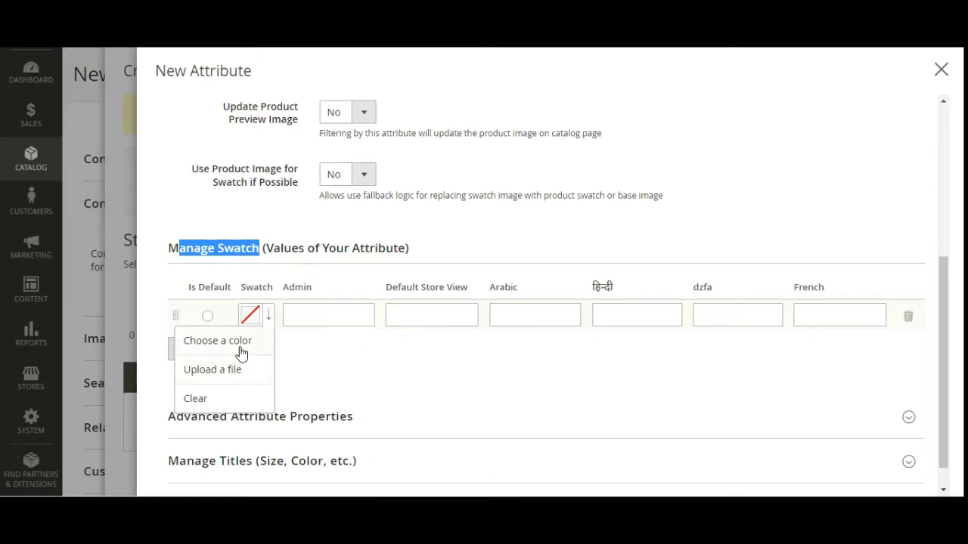
click(242, 342)
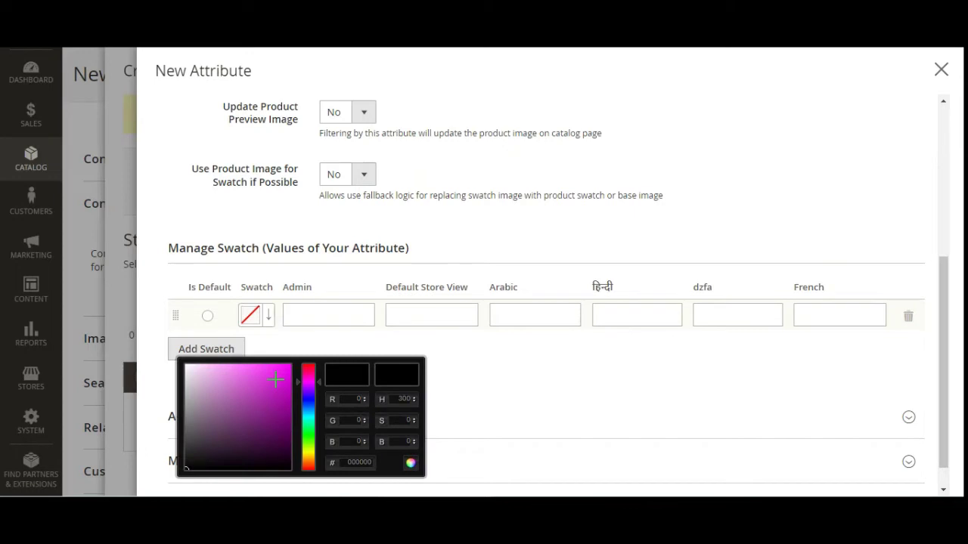
click(412, 464)
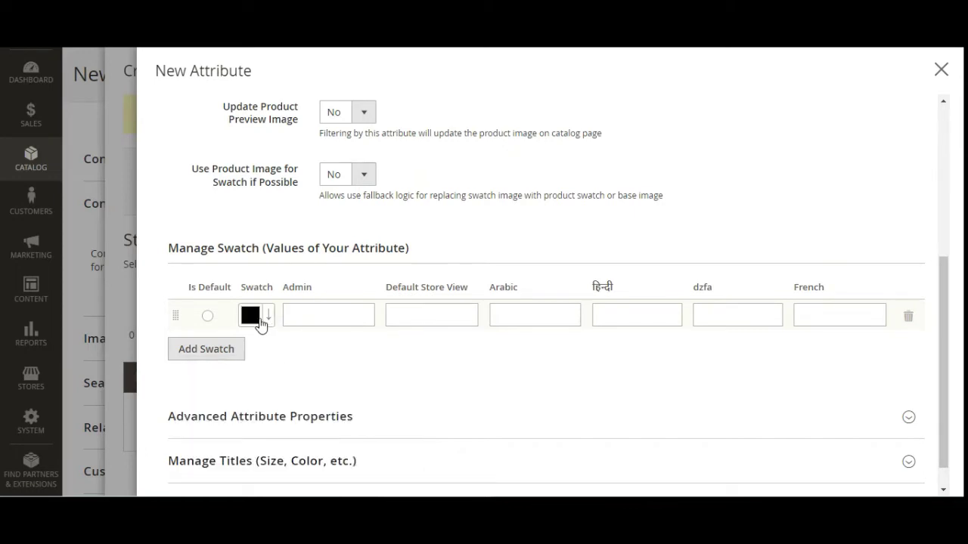
click(262, 322)
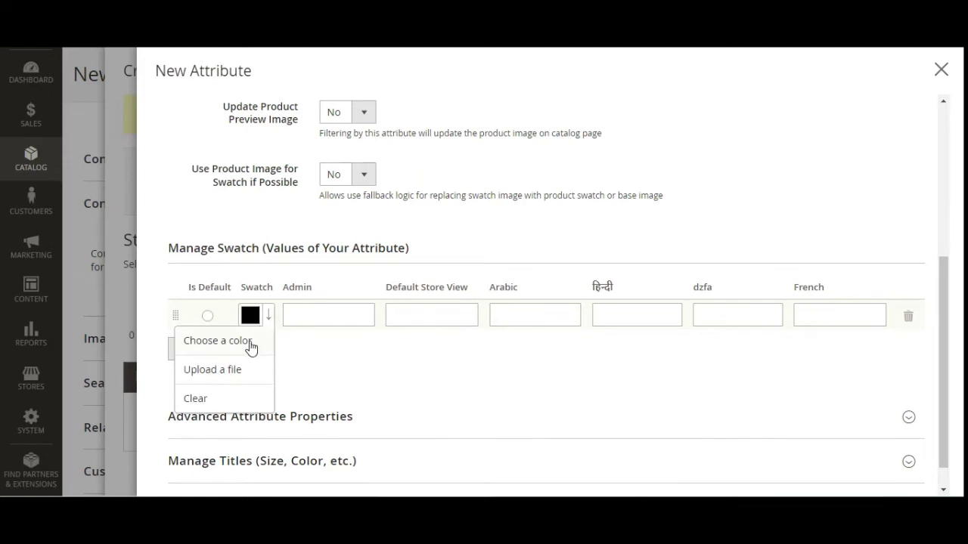
click(252, 342)
drag(269, 395, 278, 371)
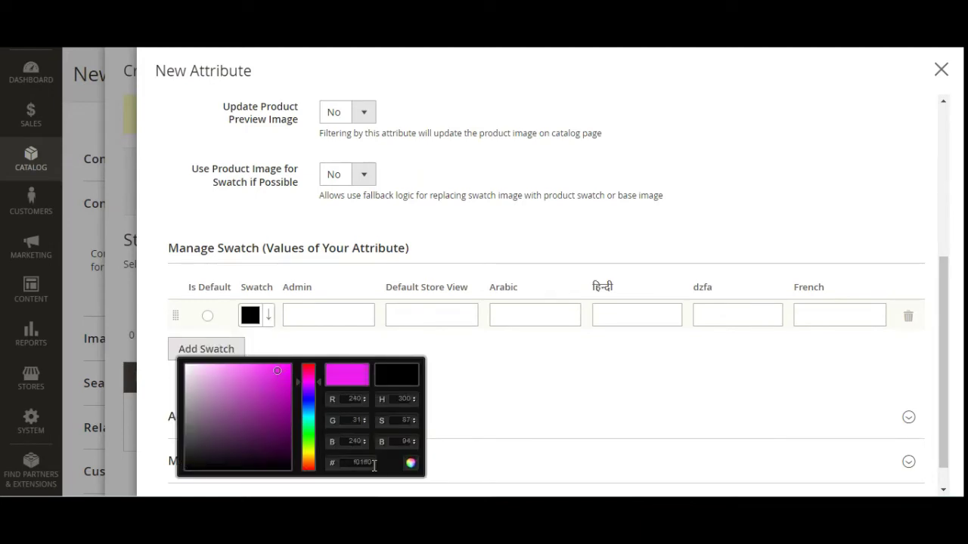
click(412, 464)
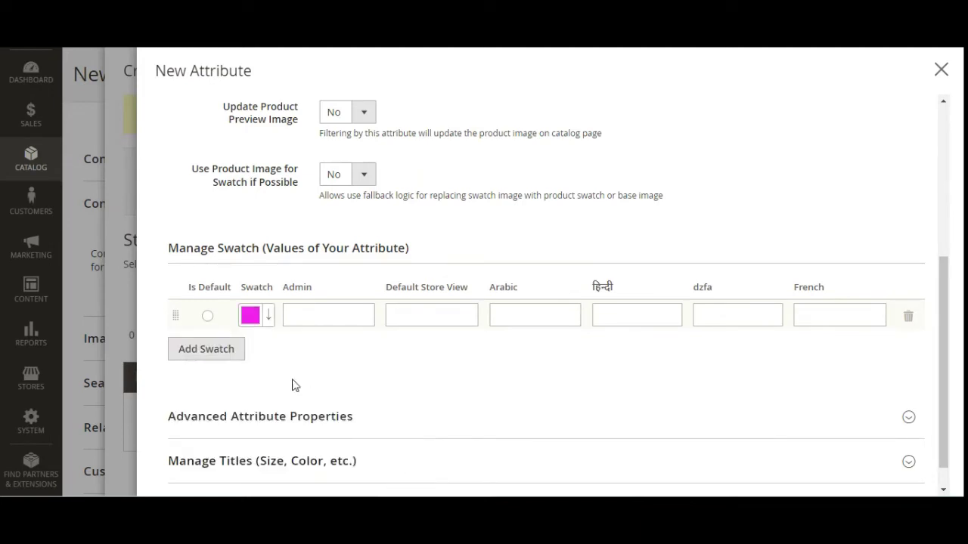
- Add a second swatch row and colour it blue
click(231, 354)
click(259, 347)
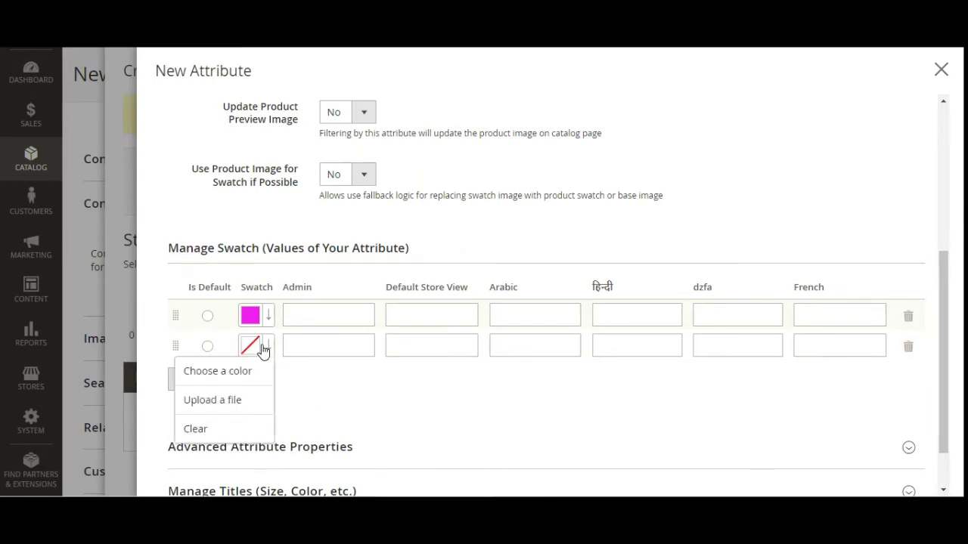
click(245, 372)
click(308, 279)
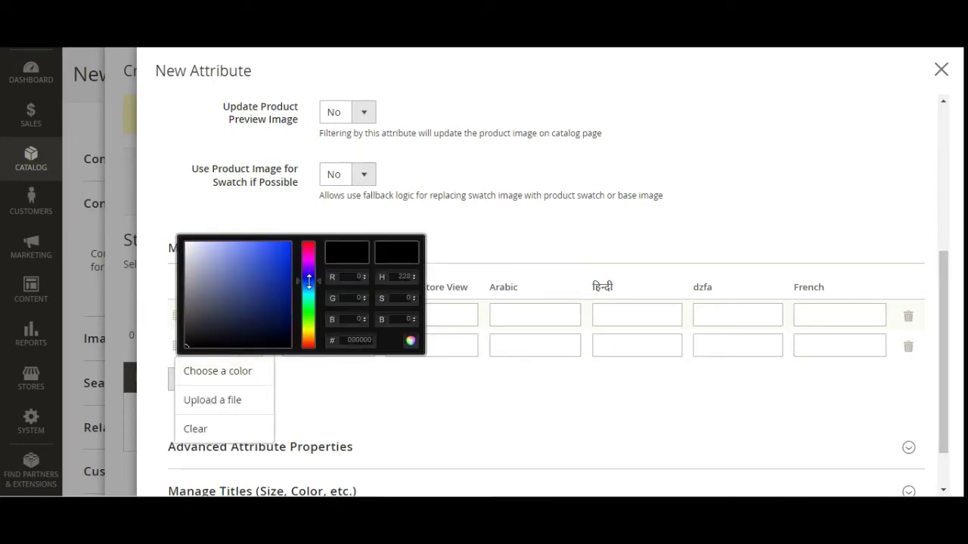
click(284, 248)
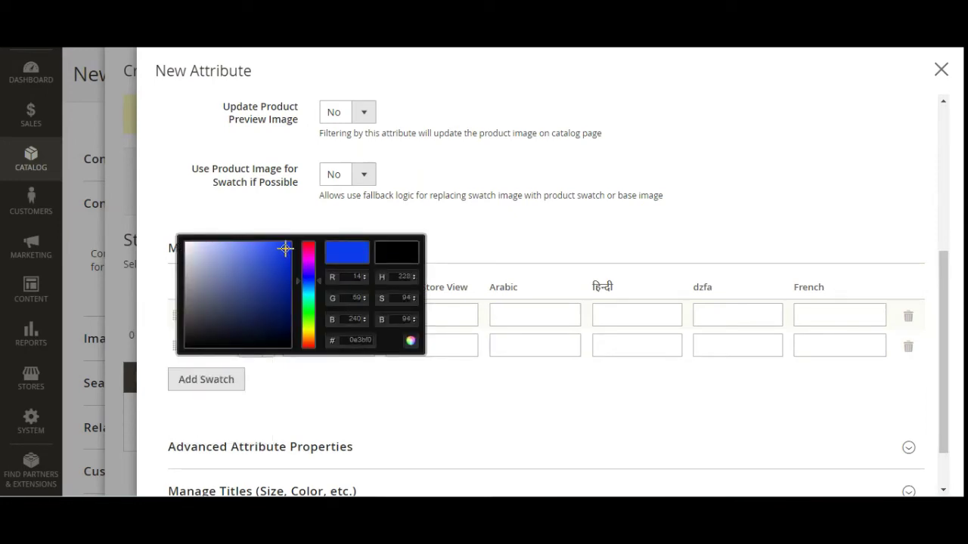
click(410, 342)
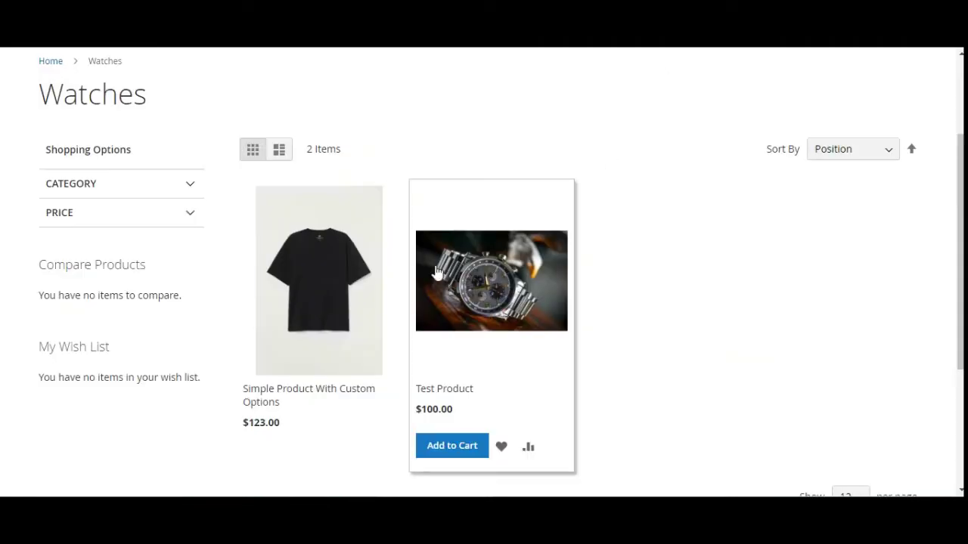
- Inspect the shirt's Choose Color option on its product page, then return to Watches
click(324, 259)
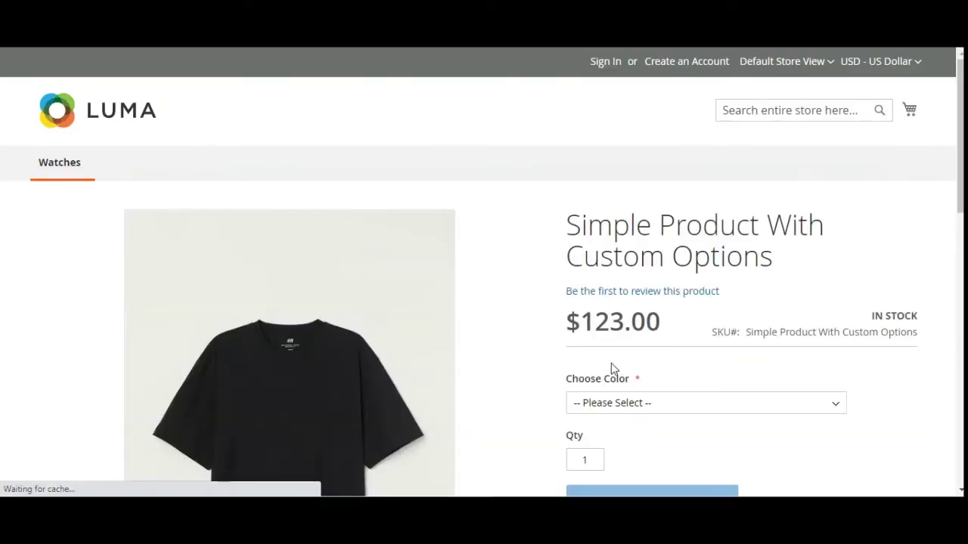
scroll(611, 361, down, 1)
drag(572, 322, 639, 323)
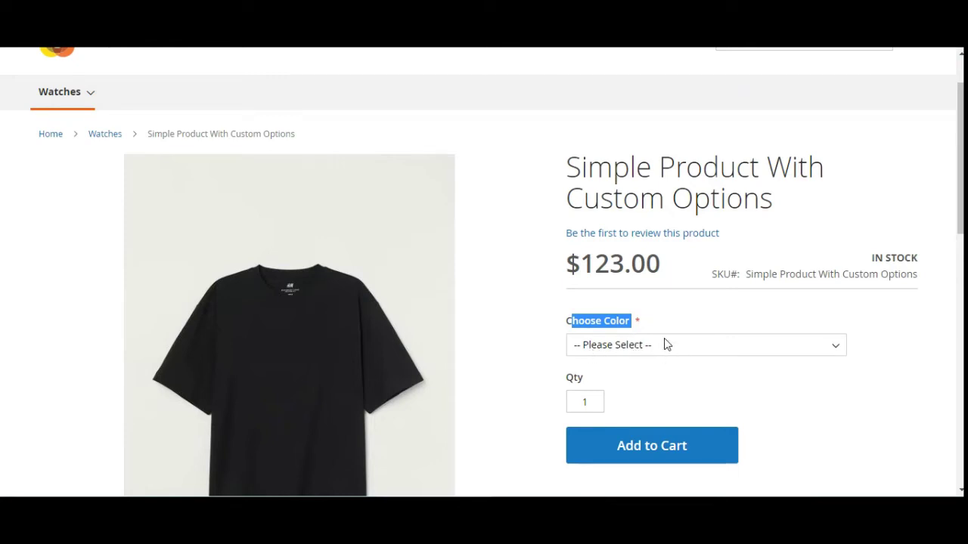
click(105, 135)
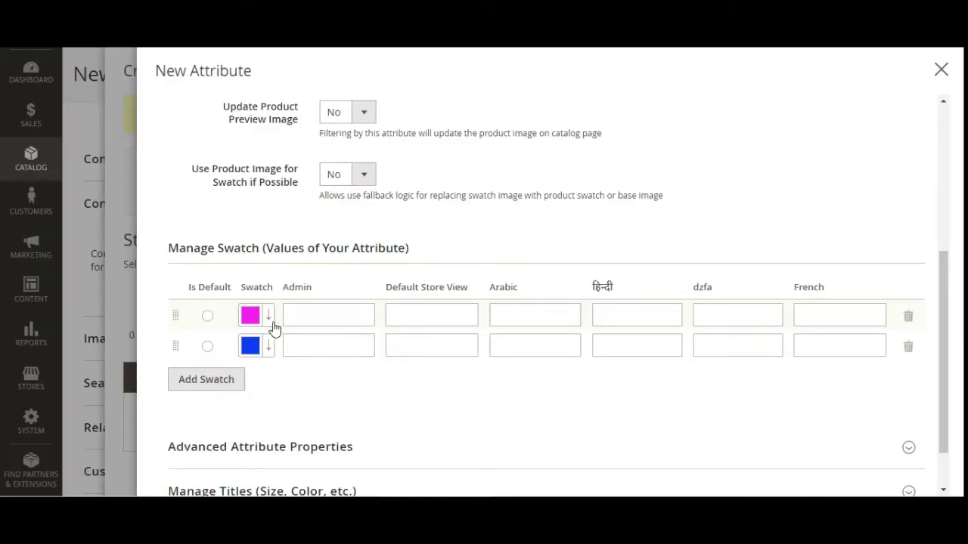
- Replace the first swatch's colour with the redshirt.jpg image
click(268, 319)
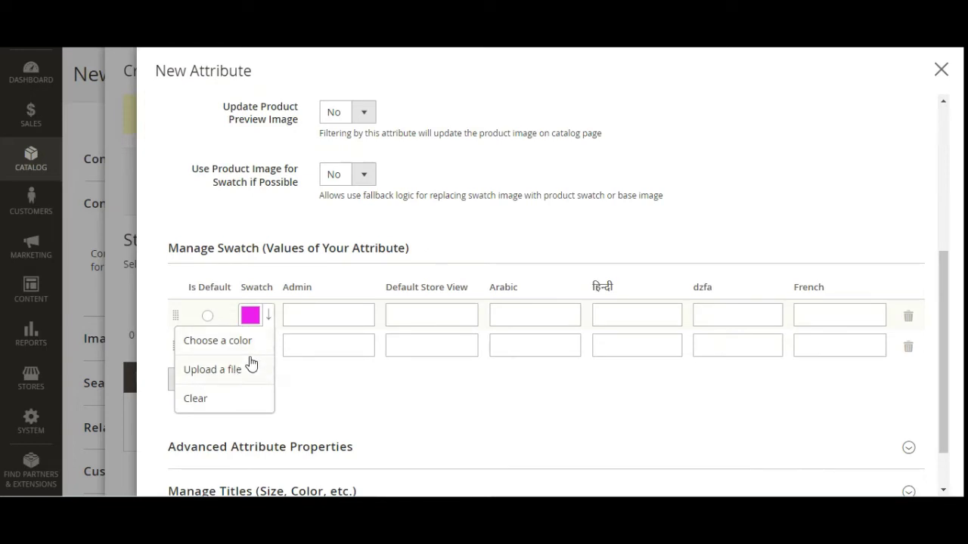
click(242, 371)
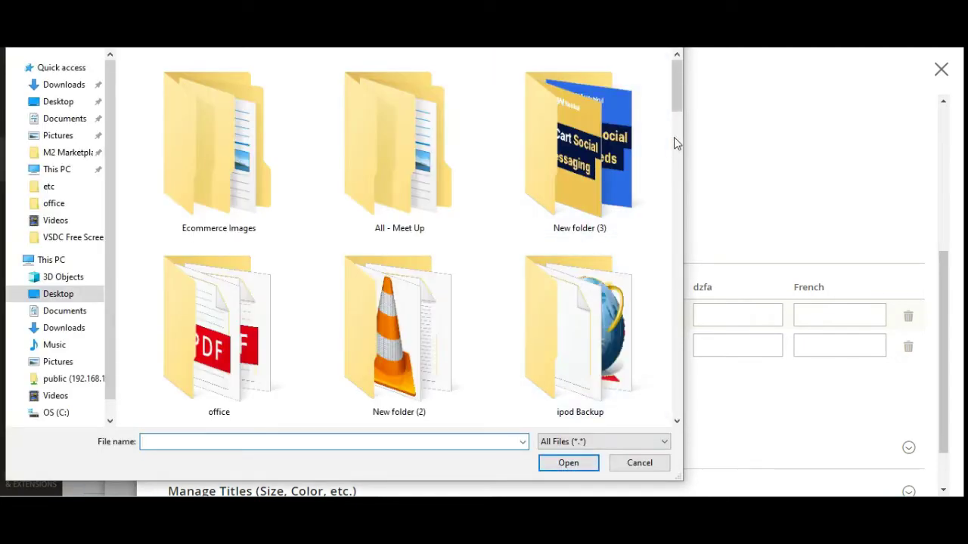
drag(676, 114, 661, 386)
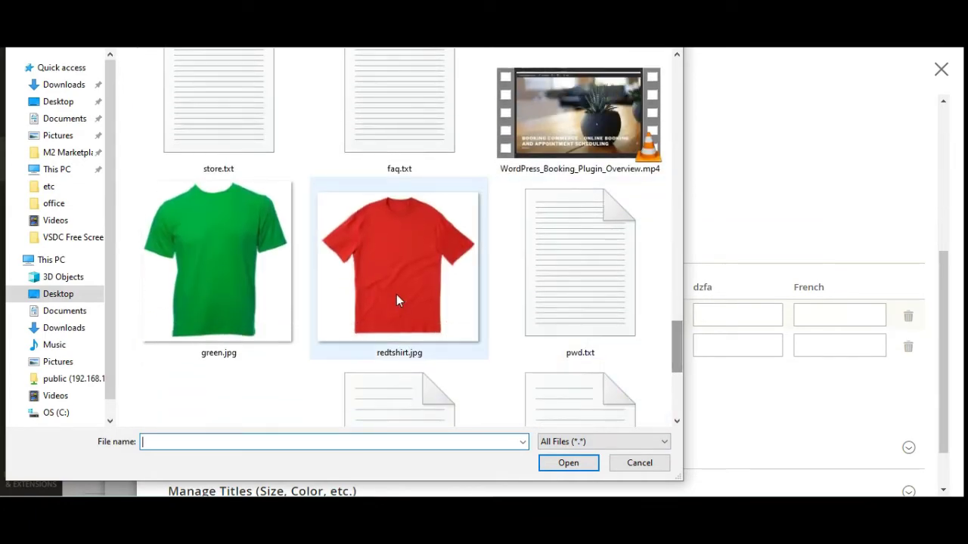
double_click(397, 298)
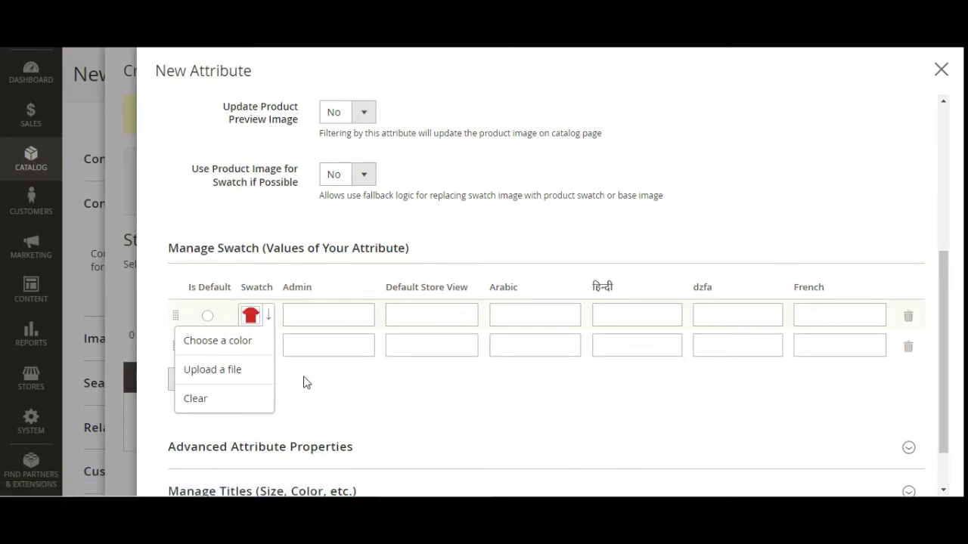
click(305, 382)
- Replace the second swatch's colour with the green.jpg image
click(268, 345)
click(233, 406)
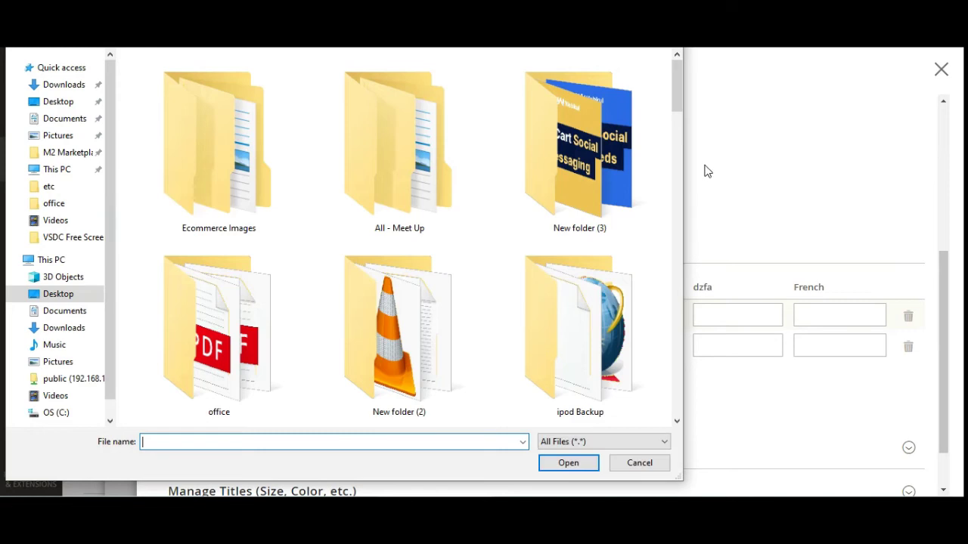
drag(672, 89, 490, 341)
double_click(231, 317)
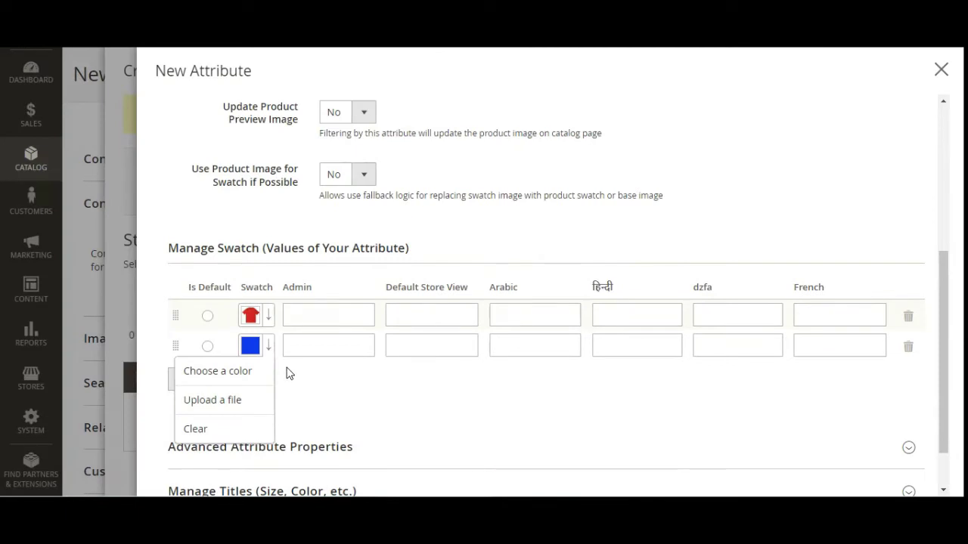
click(334, 313)
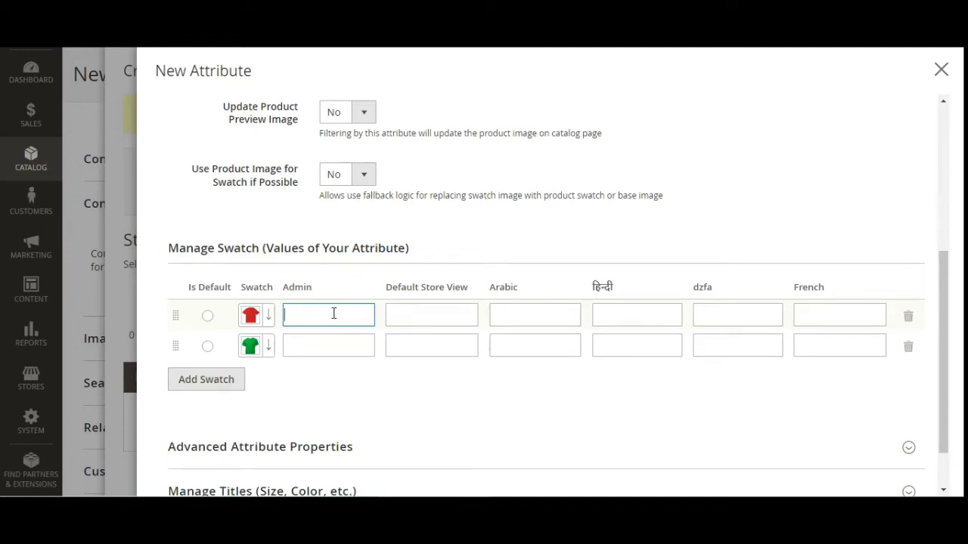
- Label the first swatch Red for Admin and Default Store View, and the second Green
text(Red)
key(Tab)
text(Red)
key(Tab)
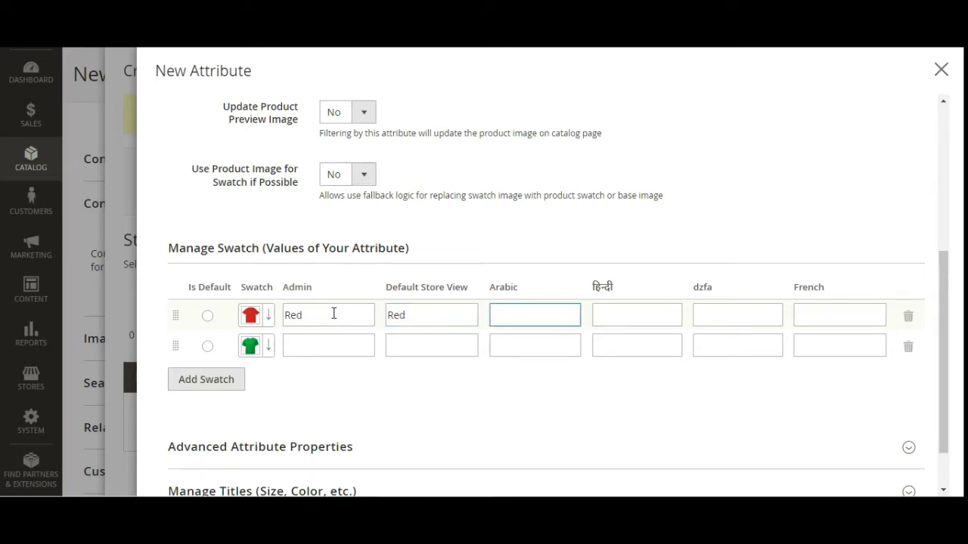
click(340, 341)
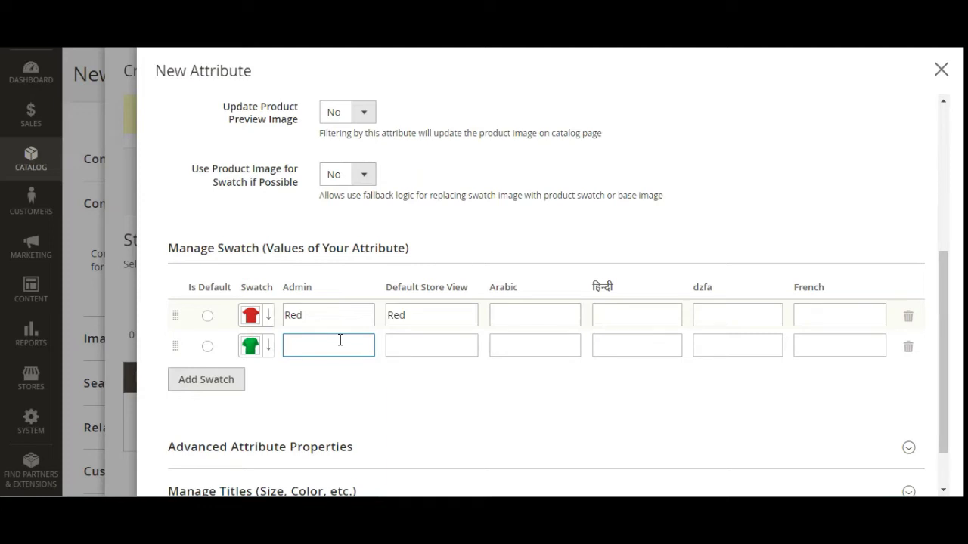
text(Green)
key(Tab)
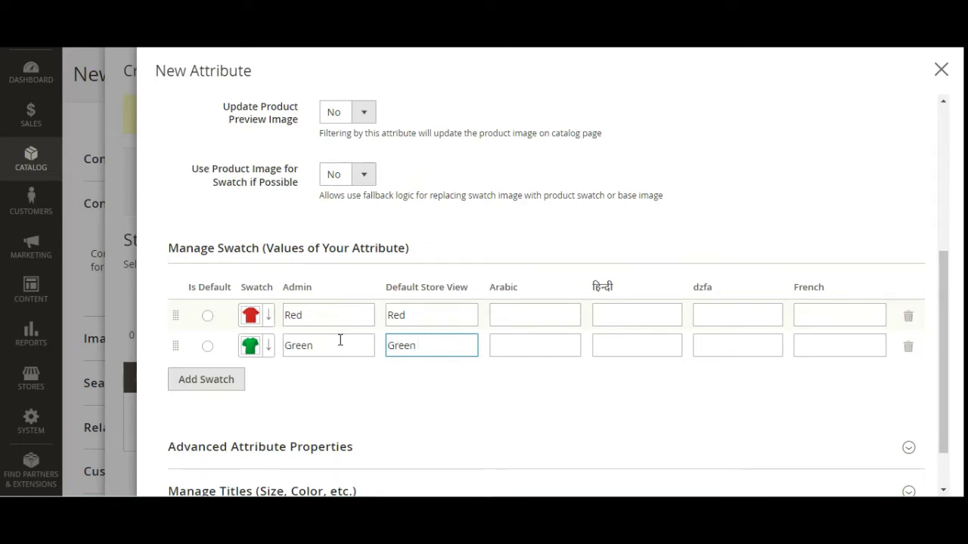
- Check the Red swatch's image options, then save the Choose Color attribute
scroll(340, 267, down, 1)
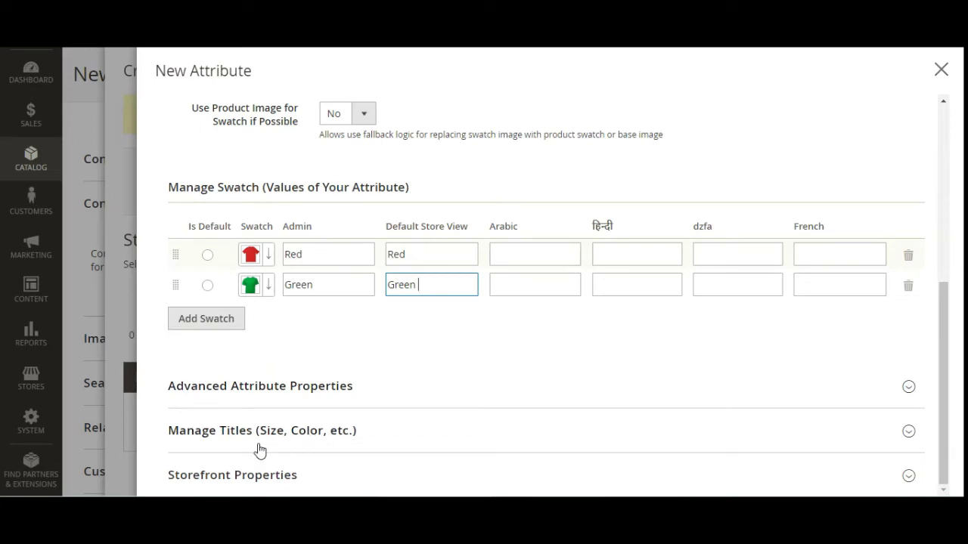
scroll(318, 453, up, 3)
scroll(317, 453, down, 2)
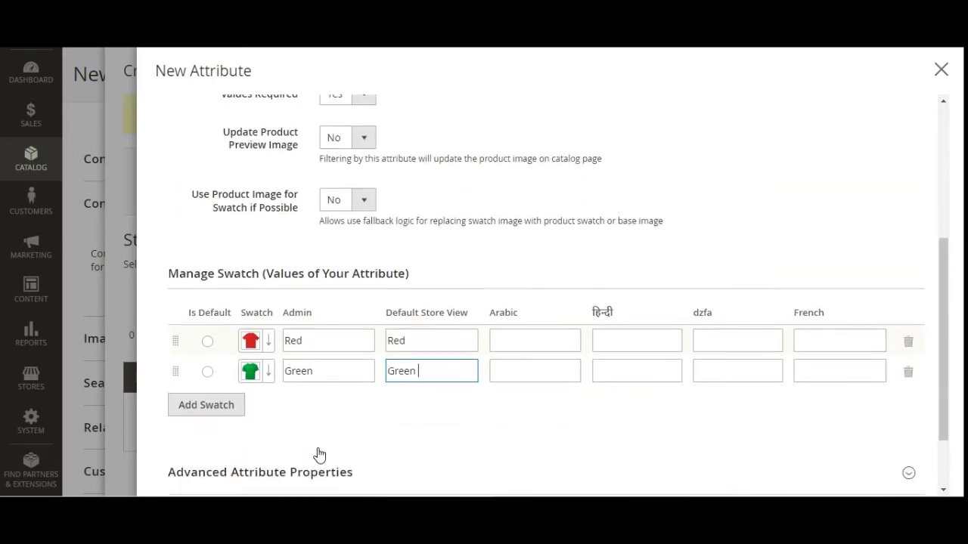
scroll(319, 453, up, 1)
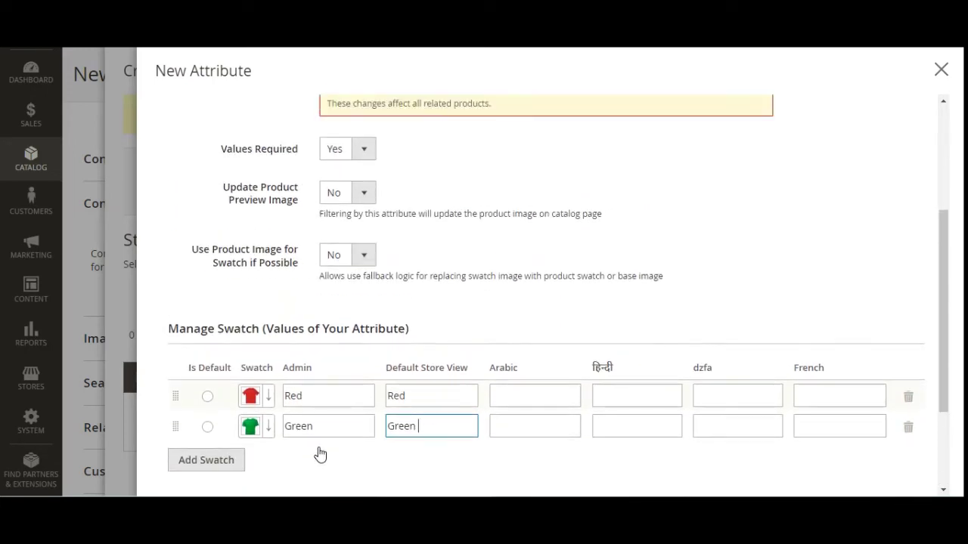
click(268, 397)
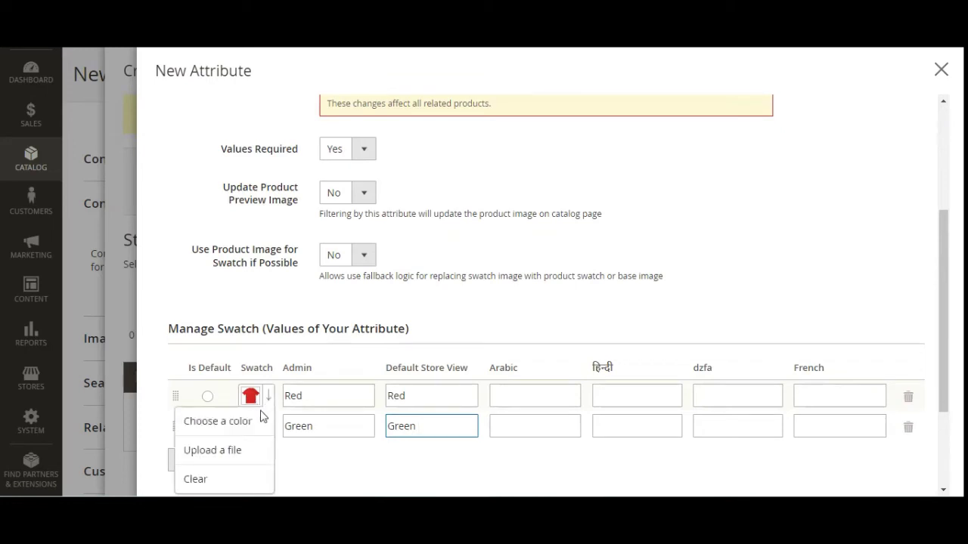
click(313, 354)
scroll(343, 354, up, 5)
click(863, 171)
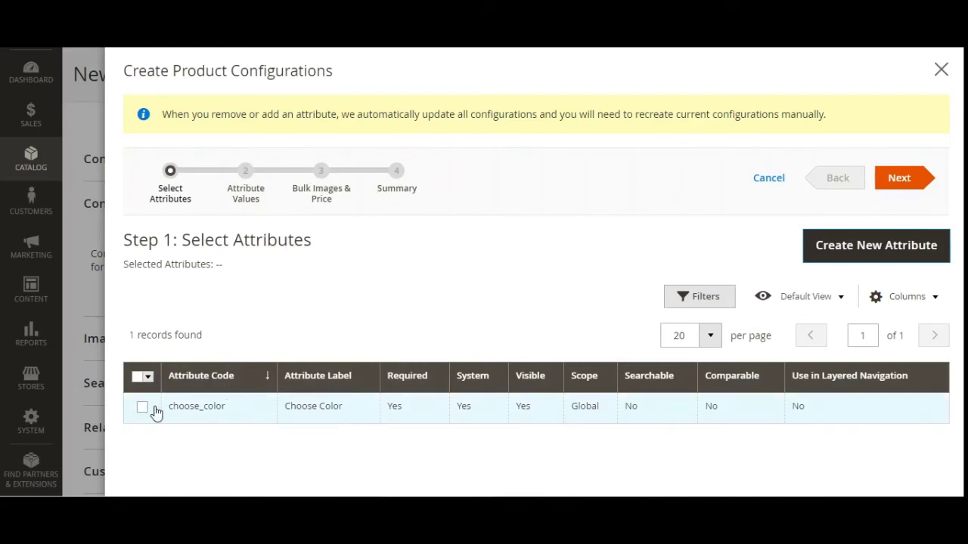
- Select choose_color for the configurations and include both its Red and Green values
click(142, 408)
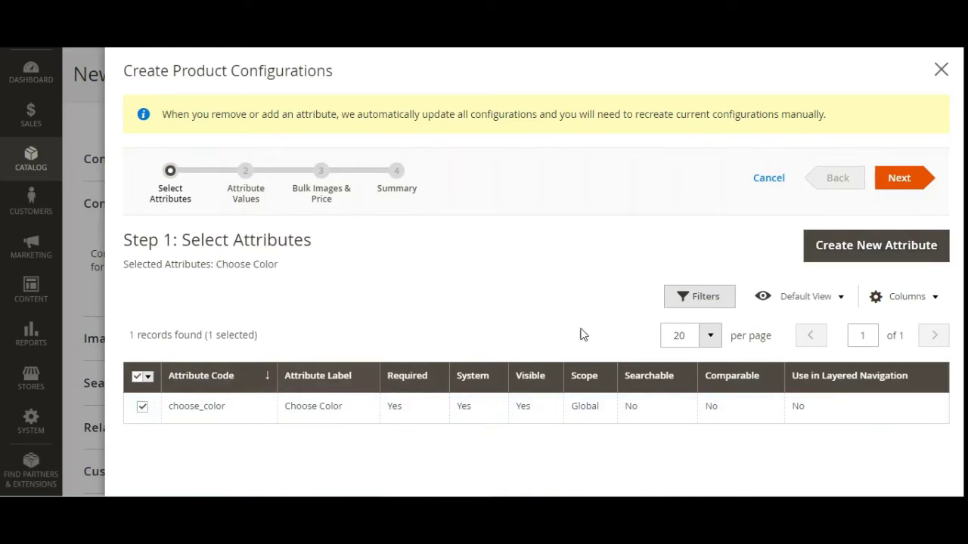
click(901, 179)
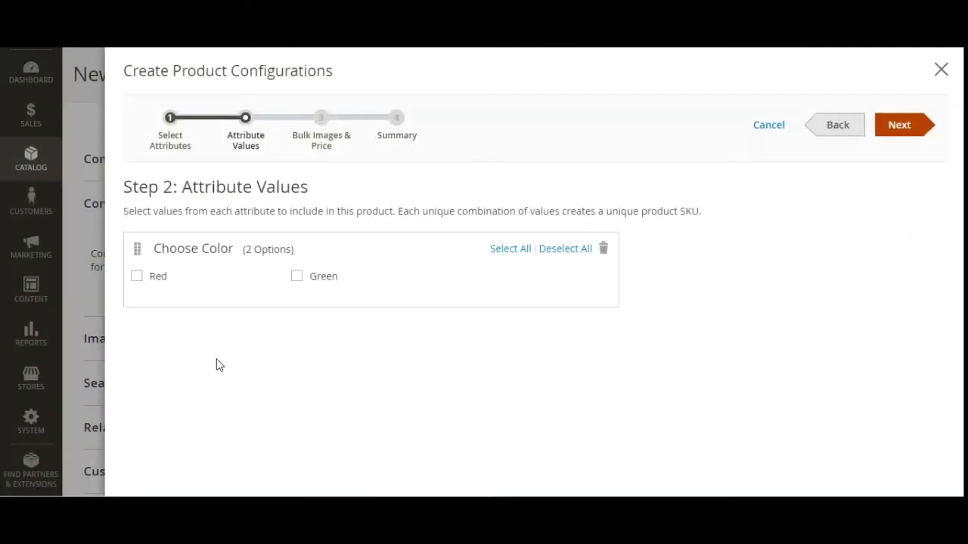
click(138, 278)
click(298, 278)
- Apply unique images per variant based on the Choose Color attribute
click(899, 126)
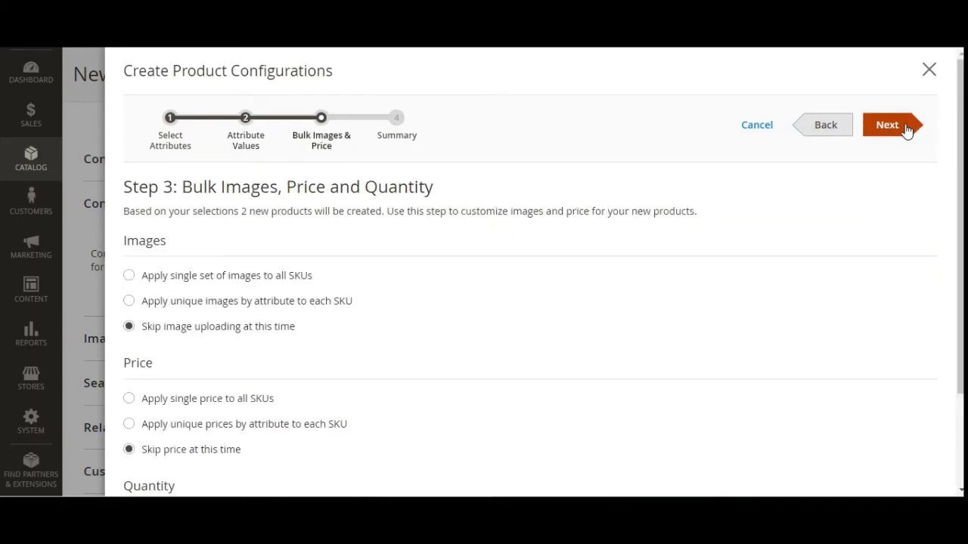
click(130, 302)
scroll(219, 376, down, 3)
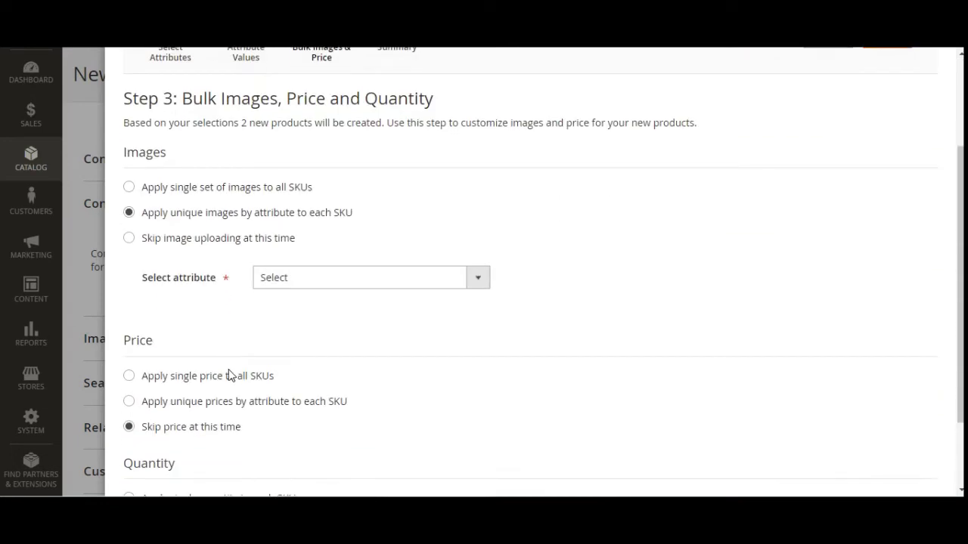
click(408, 213)
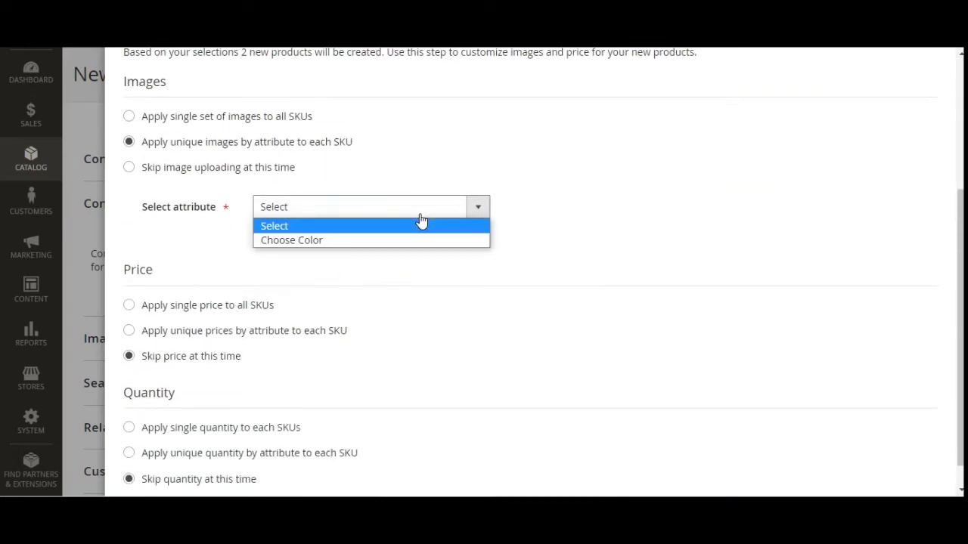
click(406, 241)
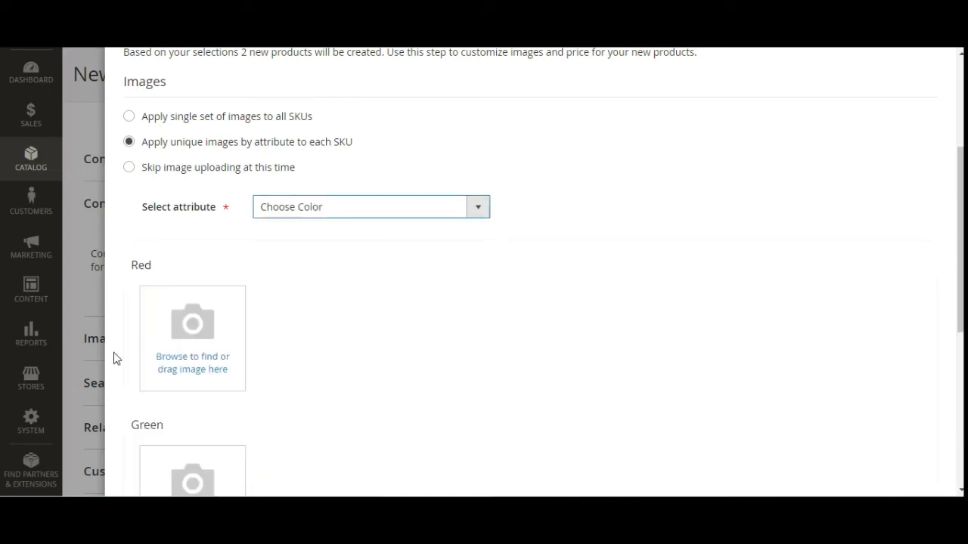
- Upload redtshirt.jpg as the Red image and green.jpg as the Green image
click(190, 366)
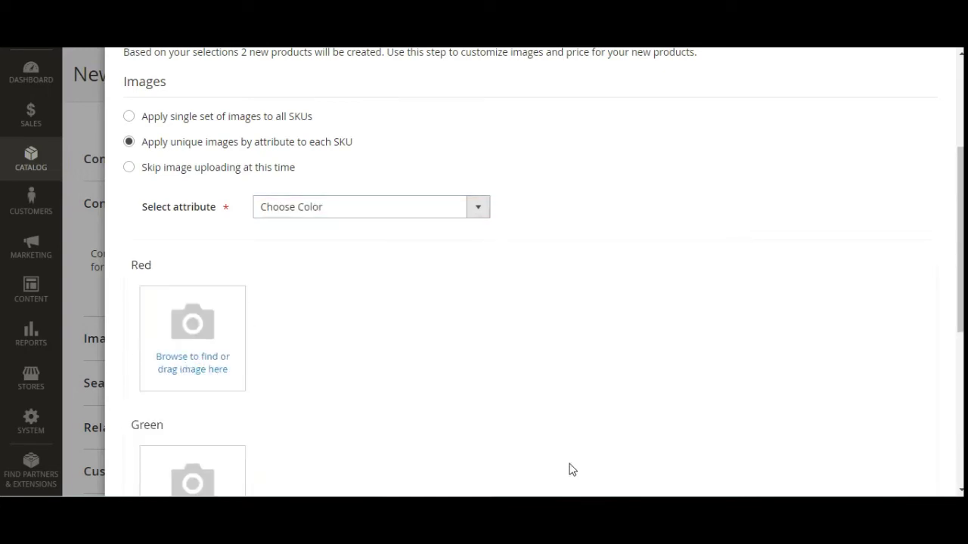
drag(681, 94, 626, 356)
click(413, 322)
double_click(371, 312)
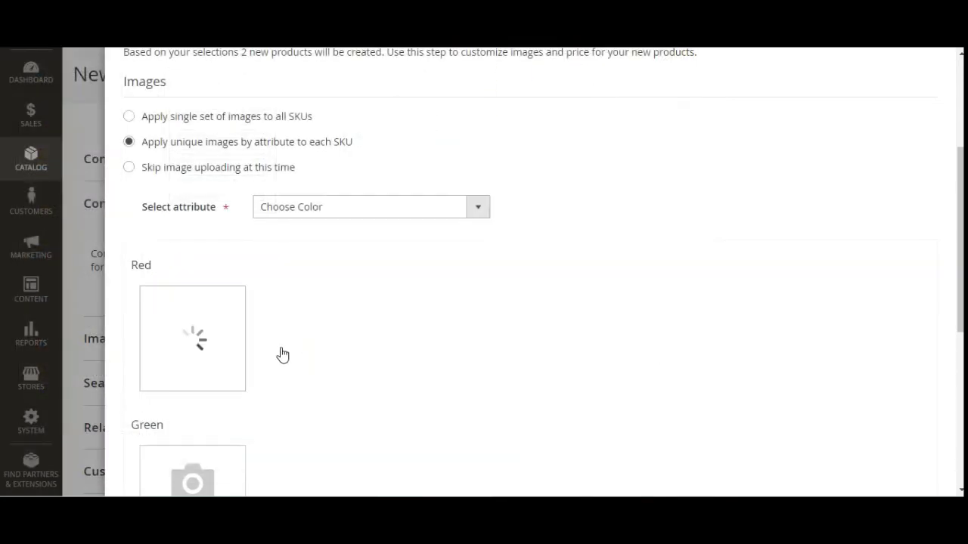
scroll(281, 355, down, 3)
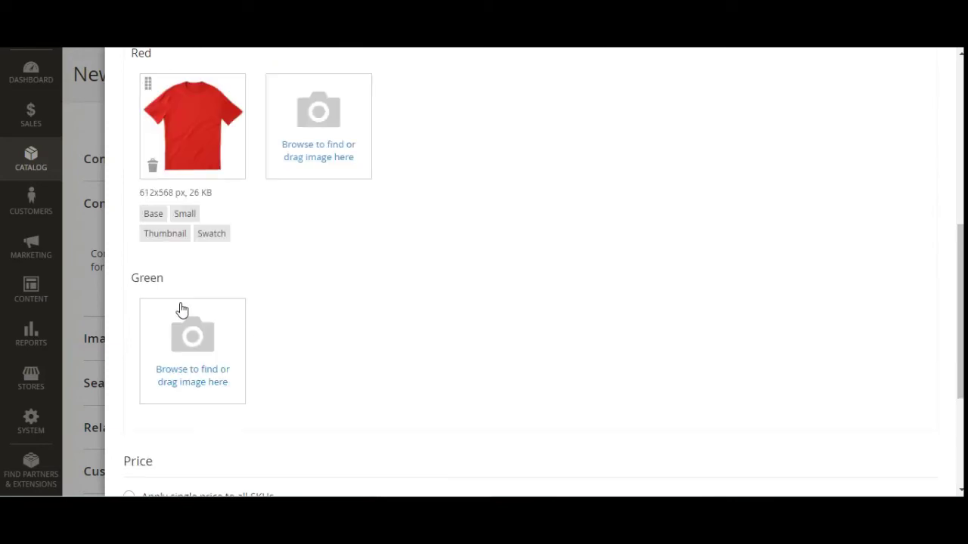
scroll(196, 332, down, 1)
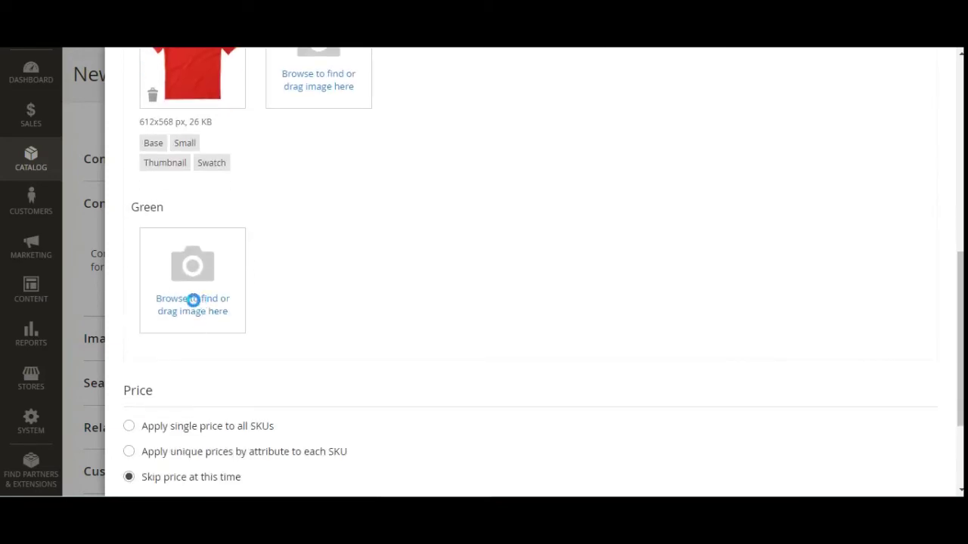
click(195, 302)
drag(676, 103, 665, 356)
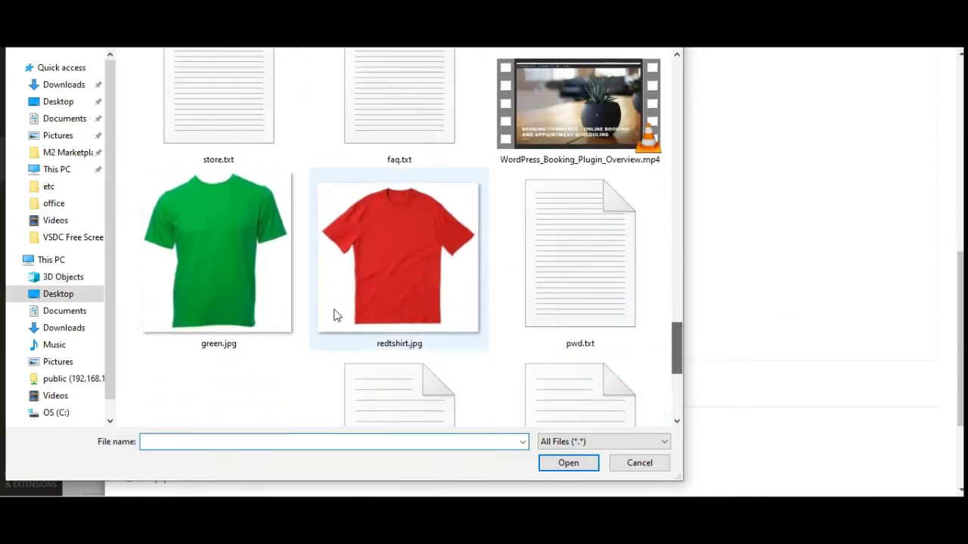
double_click(231, 270)
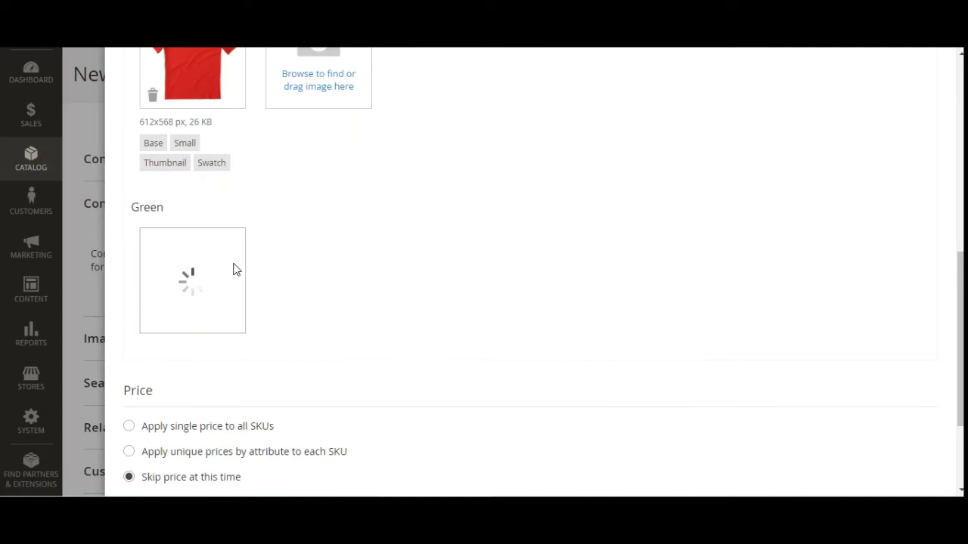
- Apply unique prices by the Choose Color attribute
scroll(264, 270, down, 3)
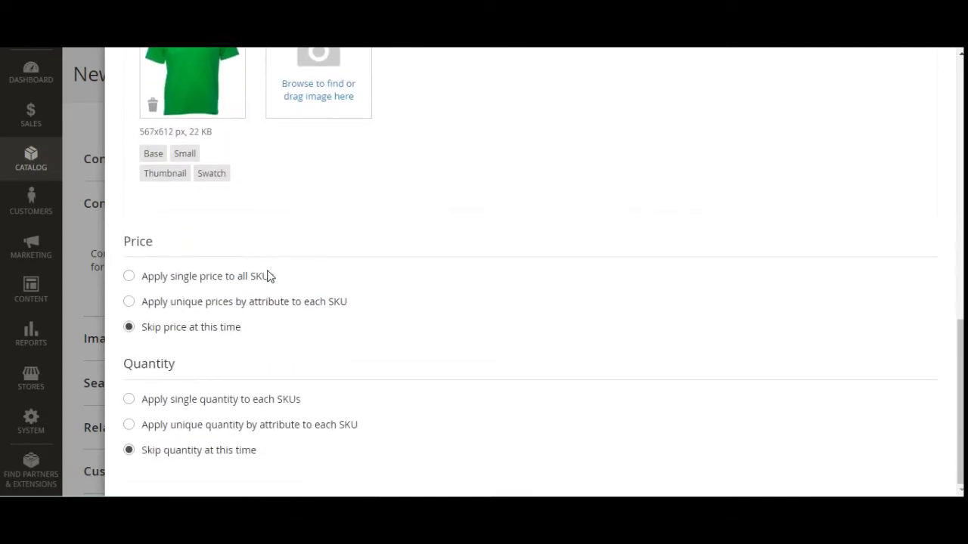
click(130, 302)
scroll(272, 317, down, 1)
click(318, 301)
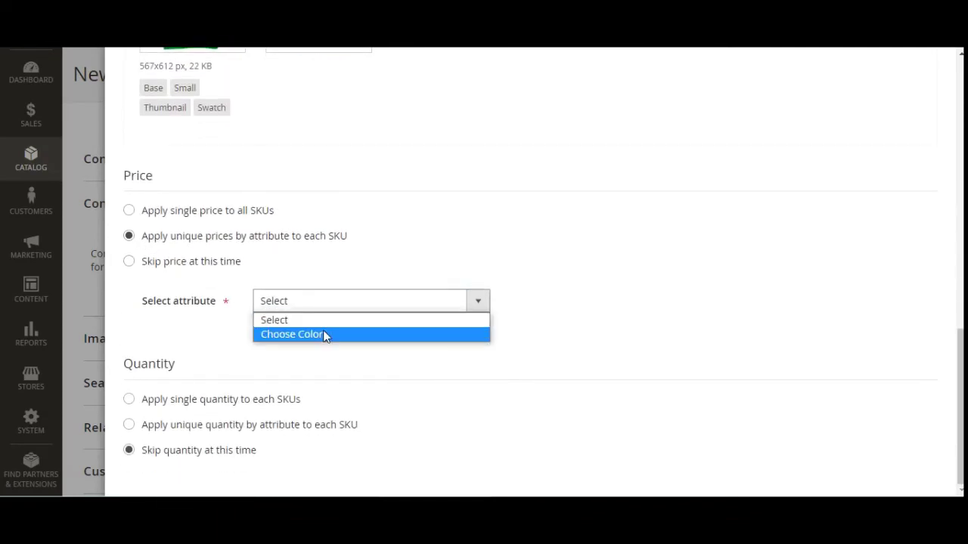
click(324, 334)
- Set the Red and Green prices to 12 each
click(294, 343)
click(335, 380)
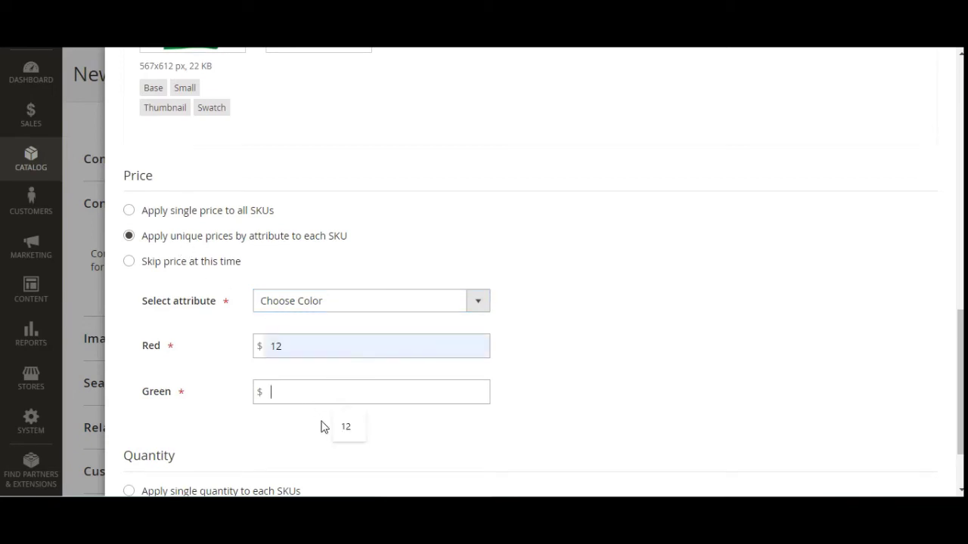
click(335, 429)
scroll(327, 401, down, 2)
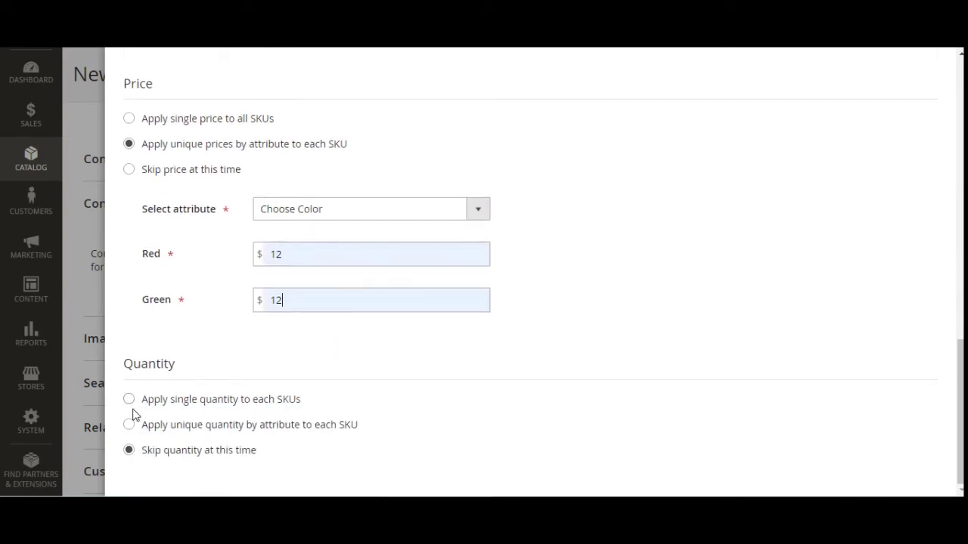
- Apply unique quantities by Choose Color: 12 for Red and 13 for Green
click(130, 425)
scroll(227, 423, down, 1)
click(316, 428)
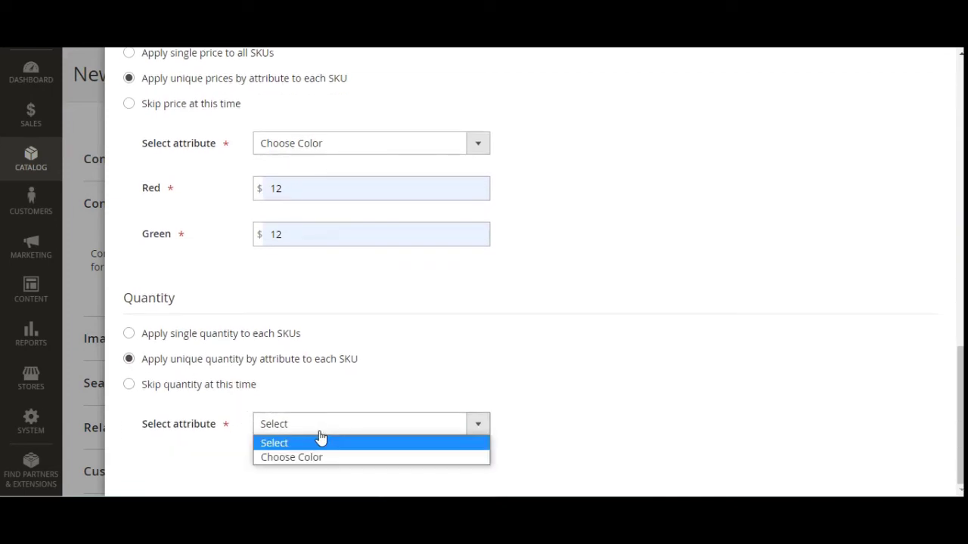
click(336, 457)
scroll(295, 424, down, 1)
click(288, 379)
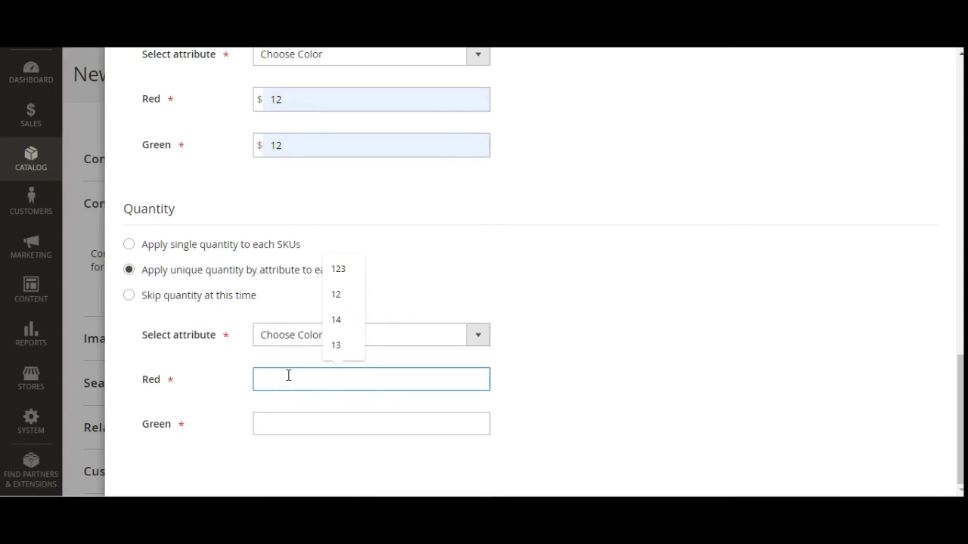
click(338, 294)
click(282, 427)
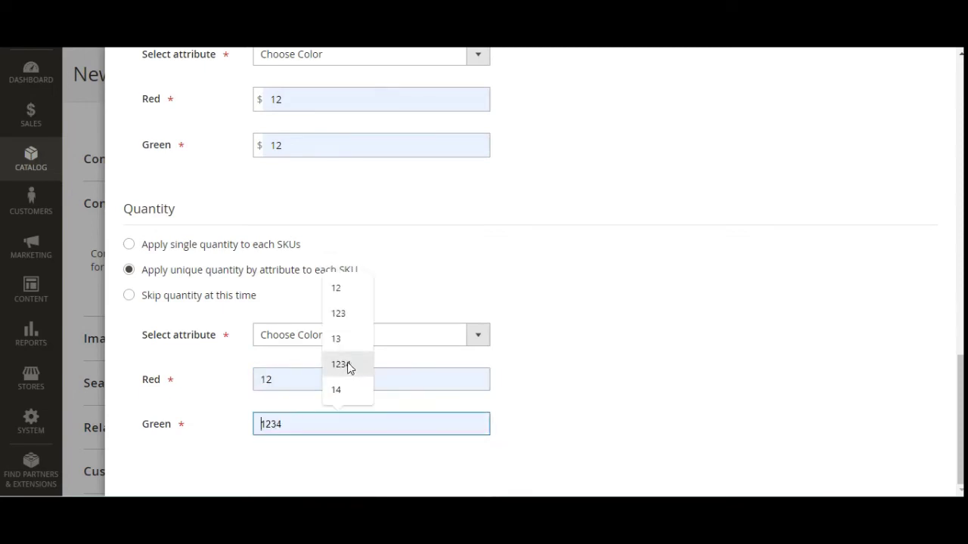
click(348, 338)
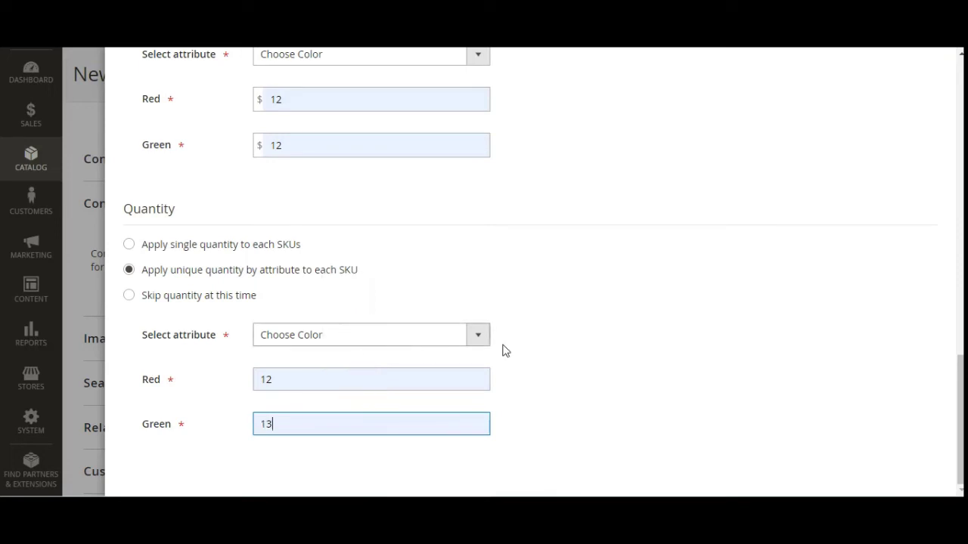
scroll(533, 344, up, 4)
scroll(540, 340, up, 10)
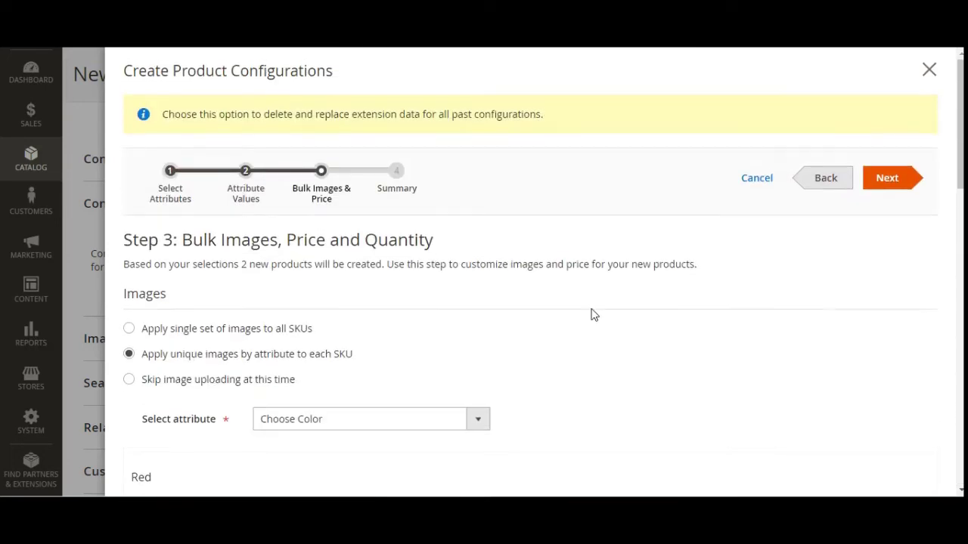
- Review the Step 4 summary of the two variants and generate the products
click(889, 179)
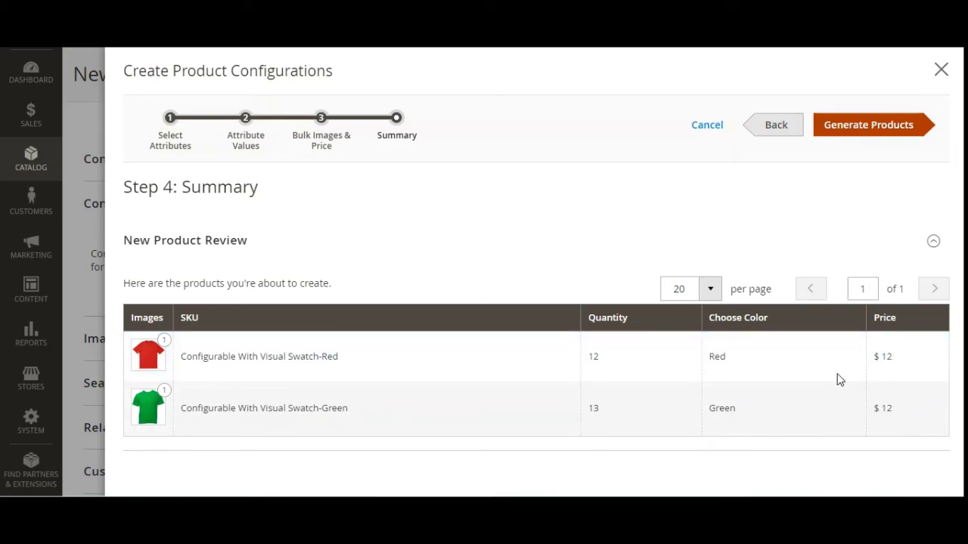
click(872, 132)
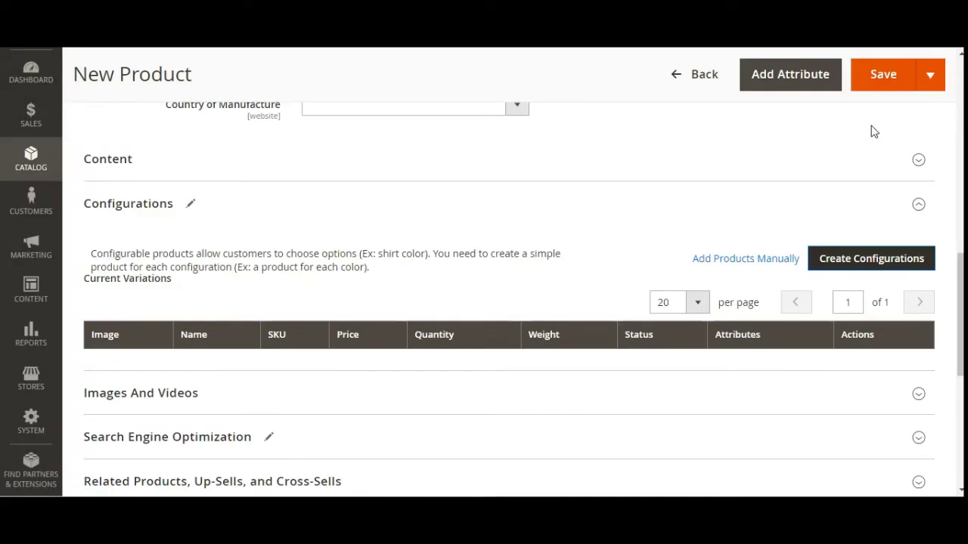
- Scroll back to the top of the form and save the configurable product
scroll(568, 286, down, 2)
scroll(569, 287, down, 1)
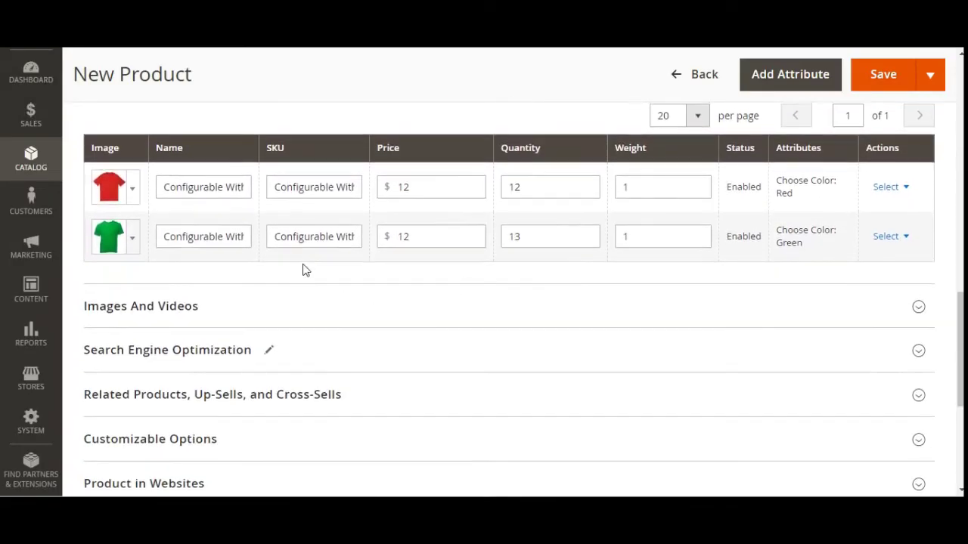
scroll(305, 270, up, 1)
scroll(200, 293, up, 1)
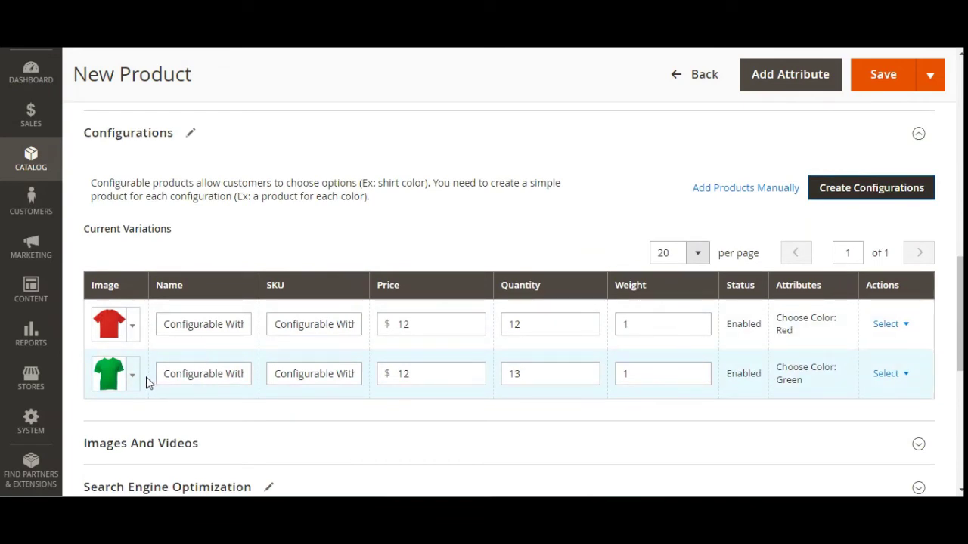
scroll(145, 381, up, 1)
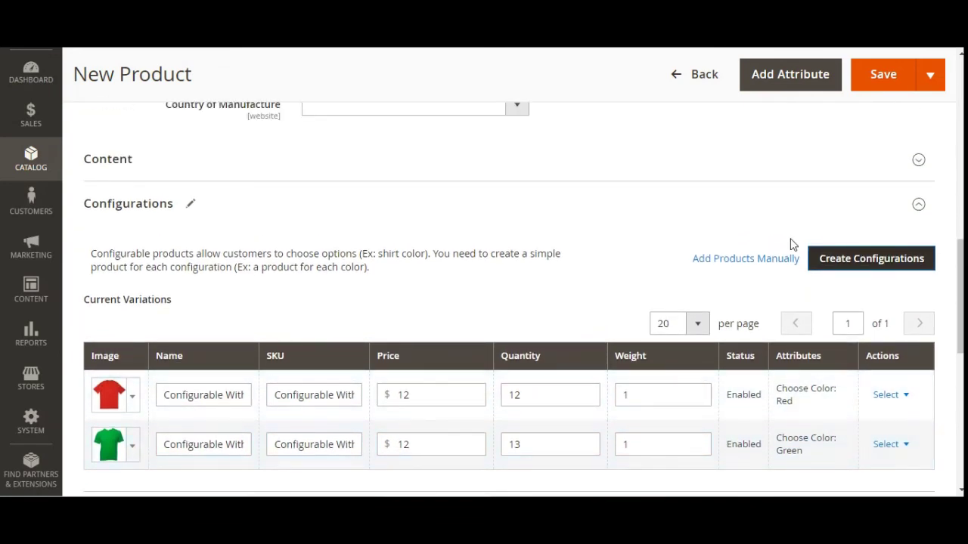
click(888, 76)
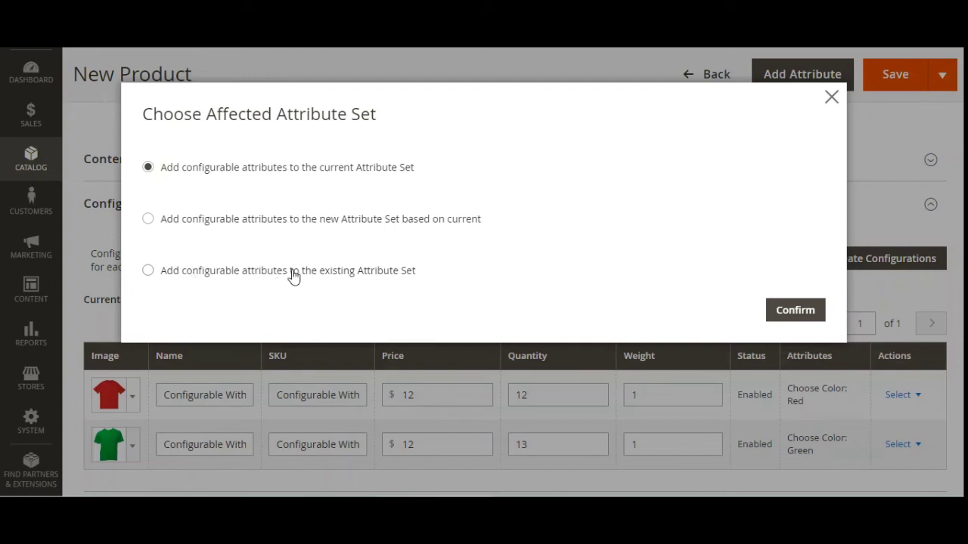
- Add the configurable attributes to the existing 'test' attribute set and confirm the save
click(351, 273)
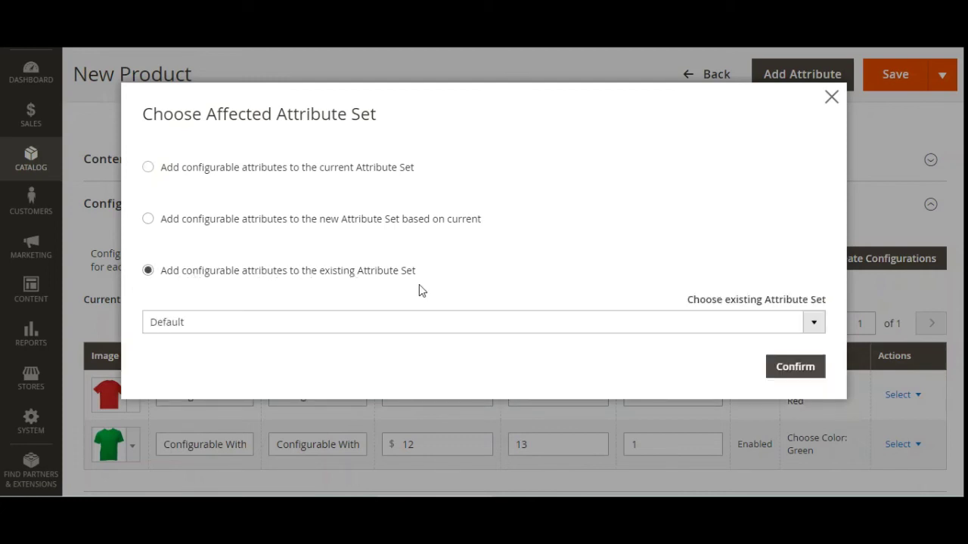
click(766, 321)
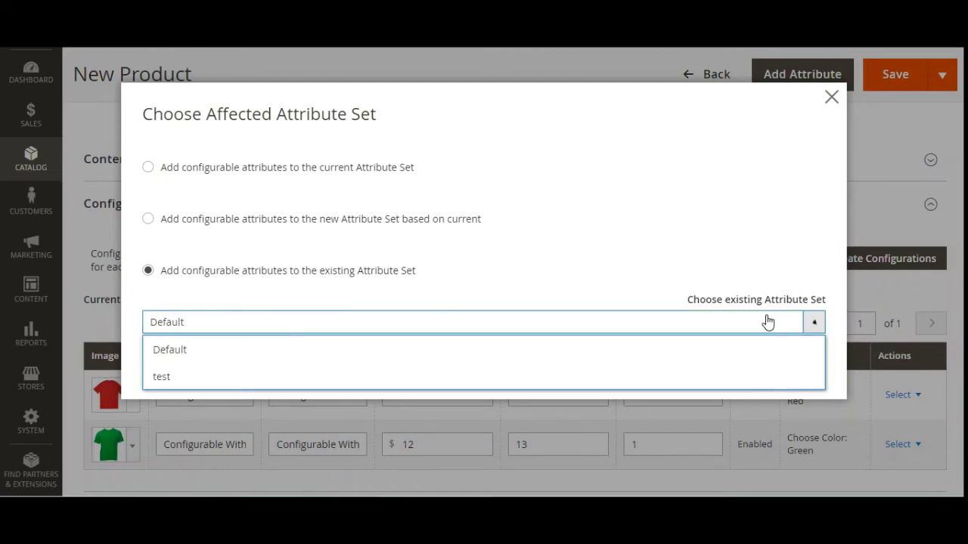
click(618, 378)
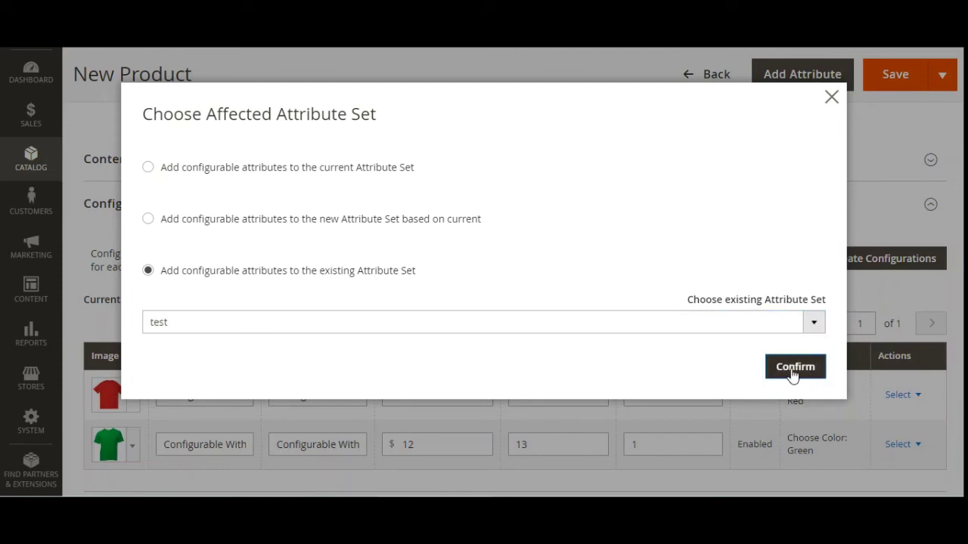
click(299, 221)
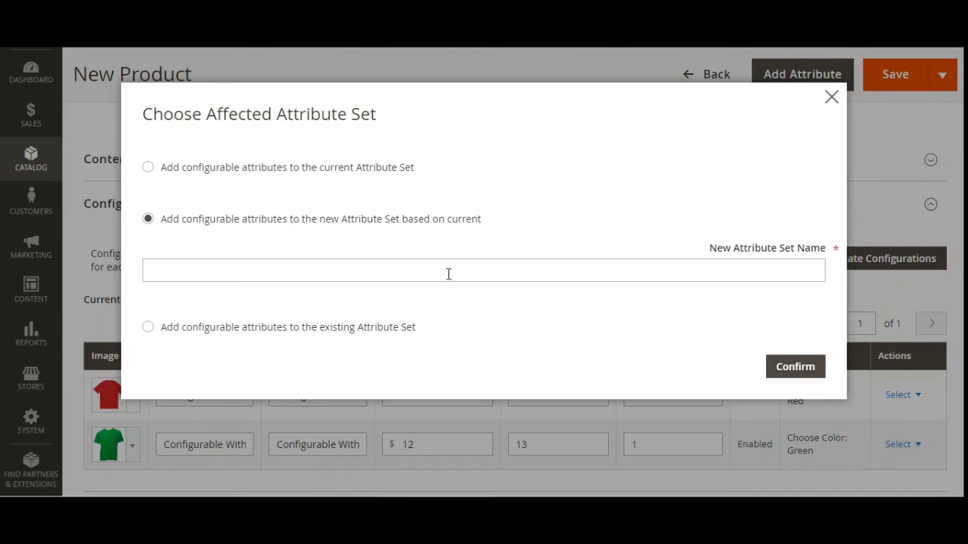
click(683, 271)
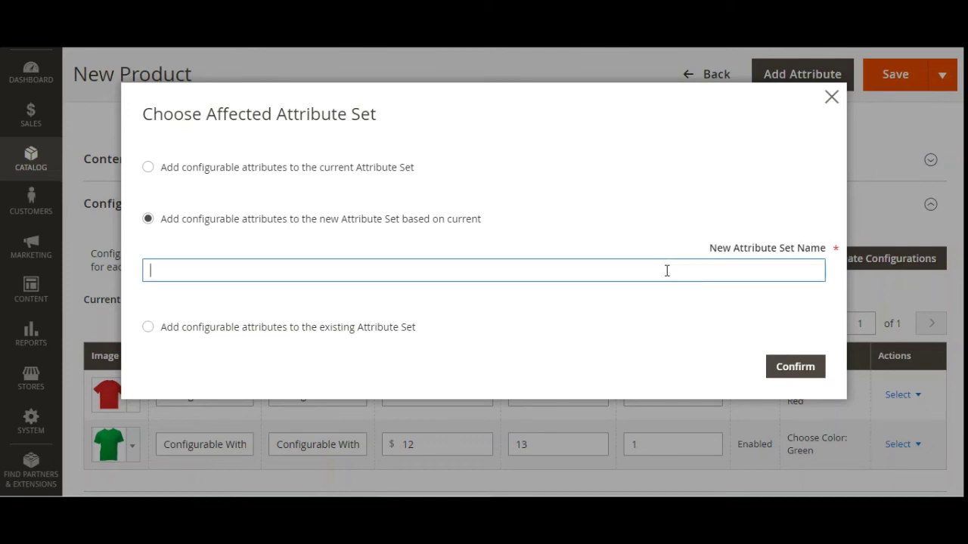
click(147, 326)
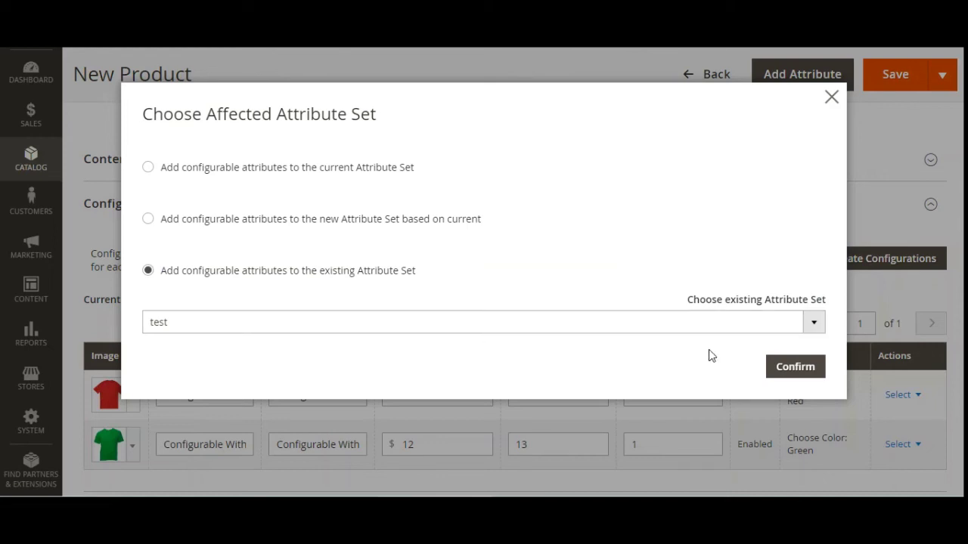
click(792, 369)
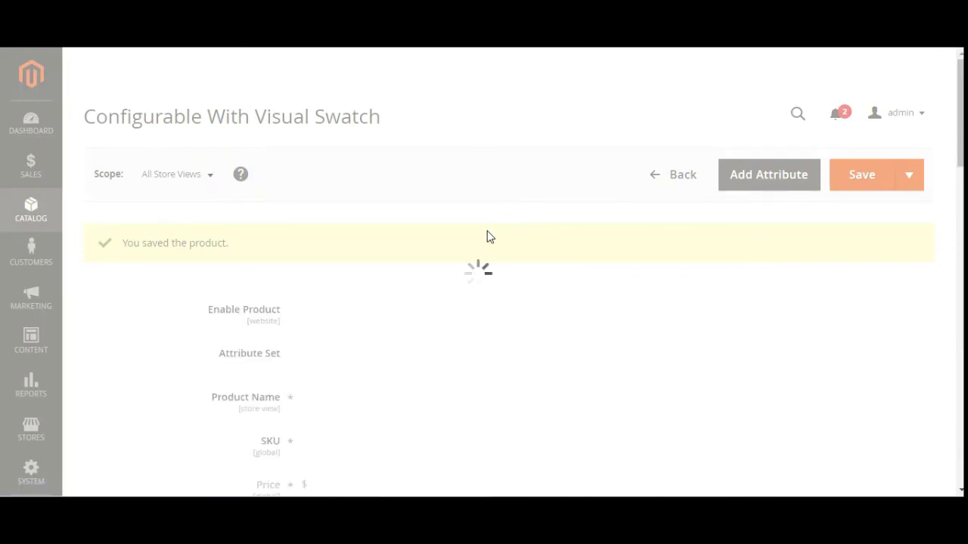
- Review the saved Red and Green variations ($12.00, quantities 12 and 13) in Current Variations
scroll(487, 237, down, 15)
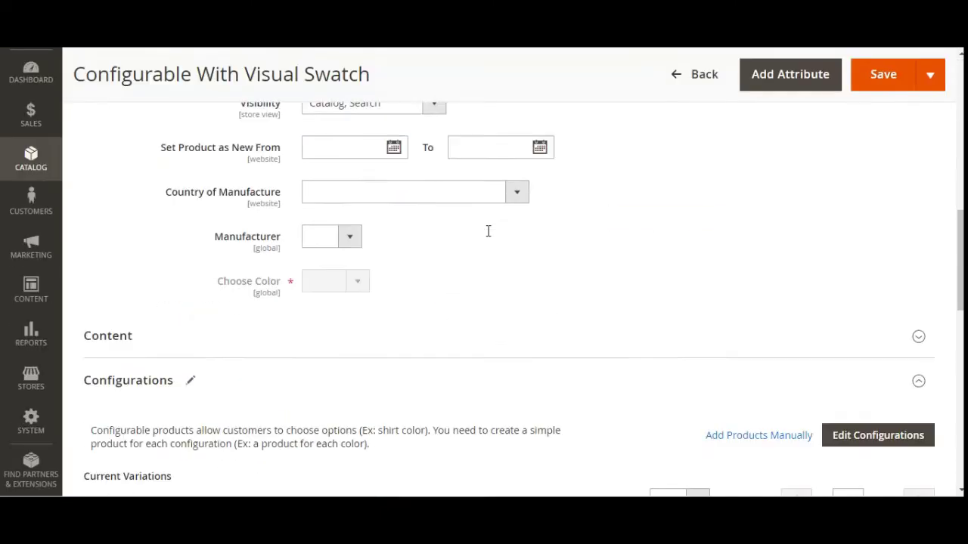
scroll(487, 236, up, 1)
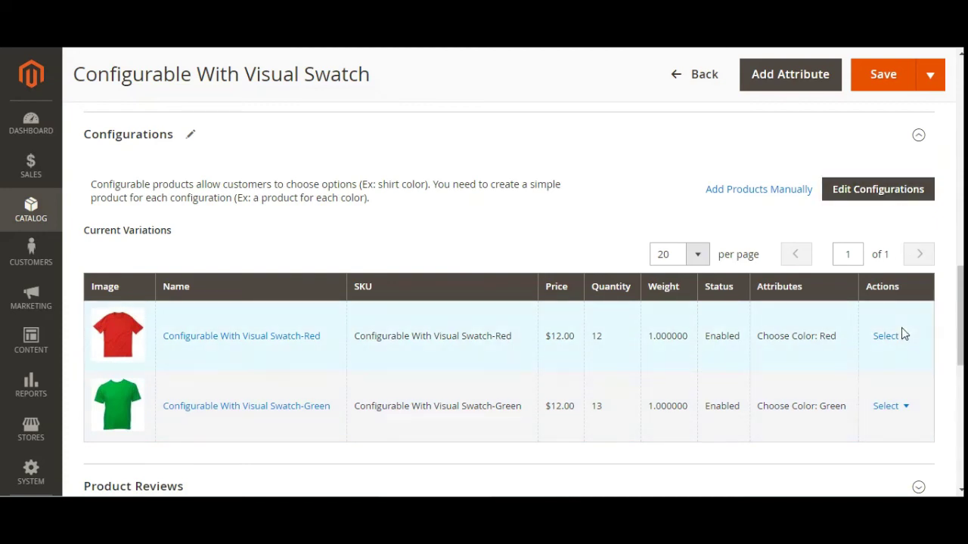
click(904, 337)
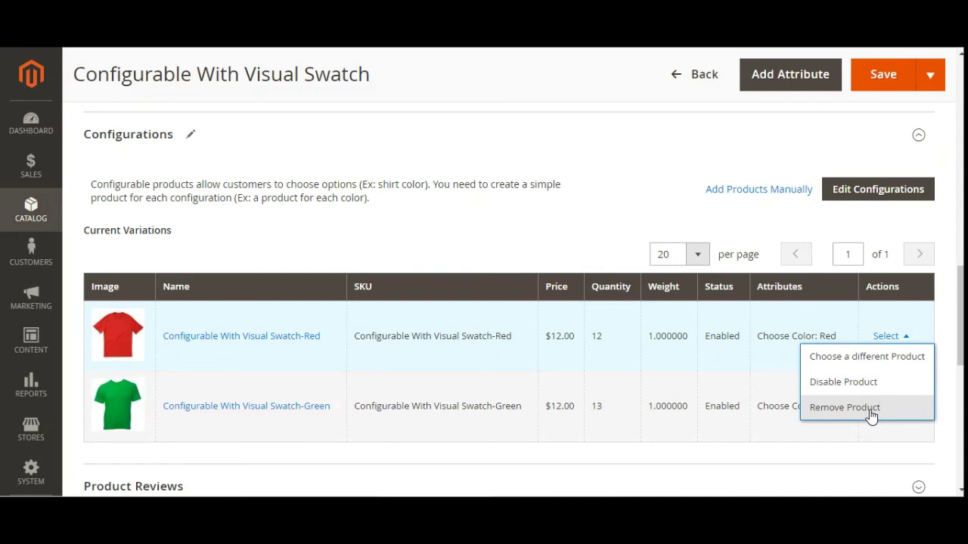
click(754, 229)
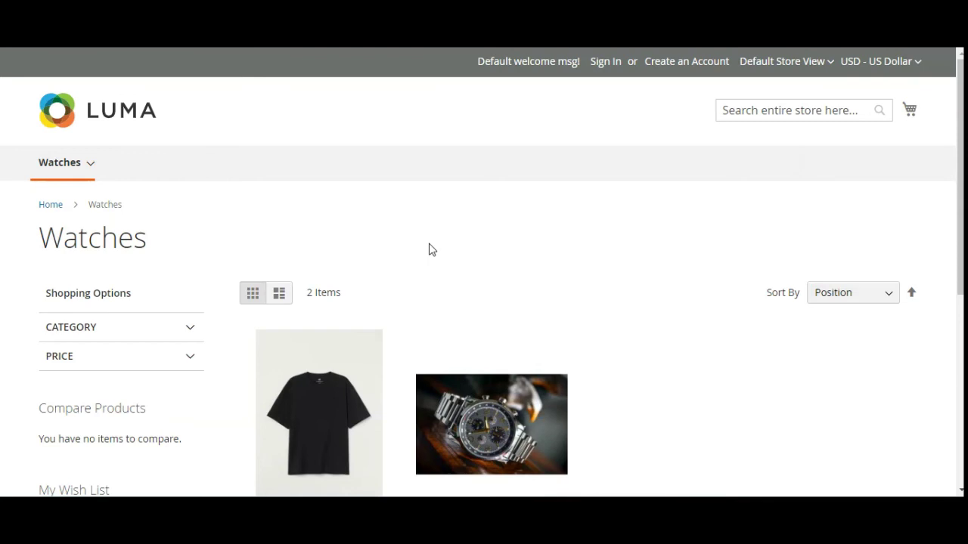
- Reload the storefront, then upload tshirt.jpg as the product image and save the product
key(F5)
scroll(428, 249, down, 3)
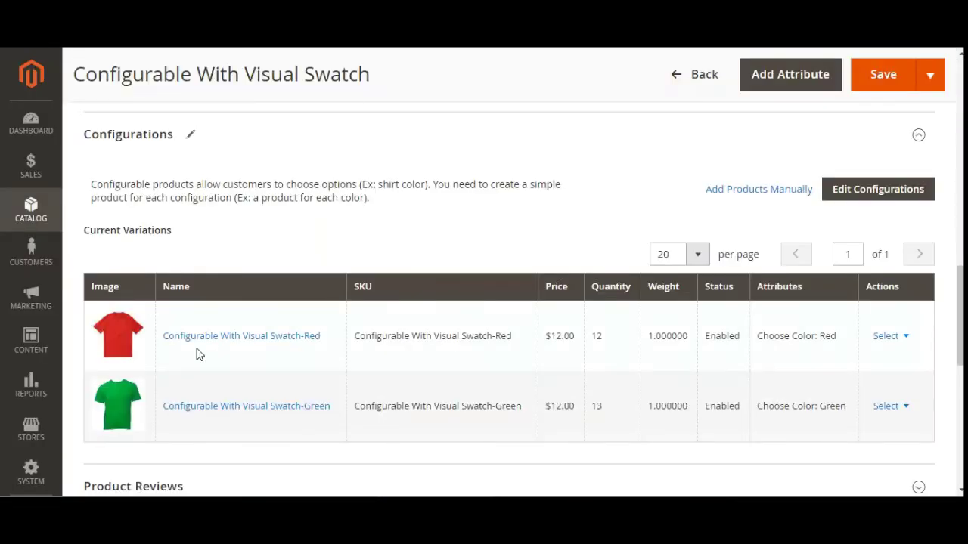
scroll(198, 351, down, 4)
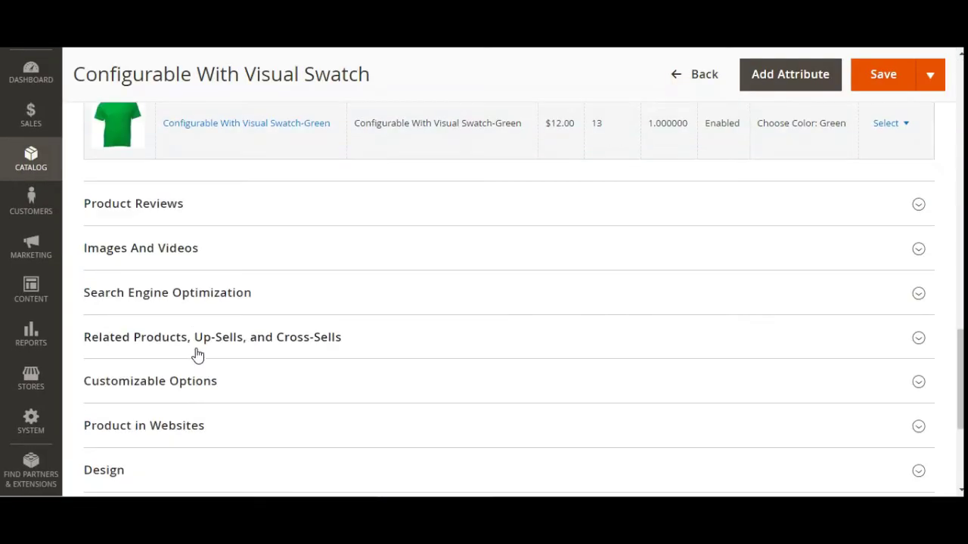
click(147, 254)
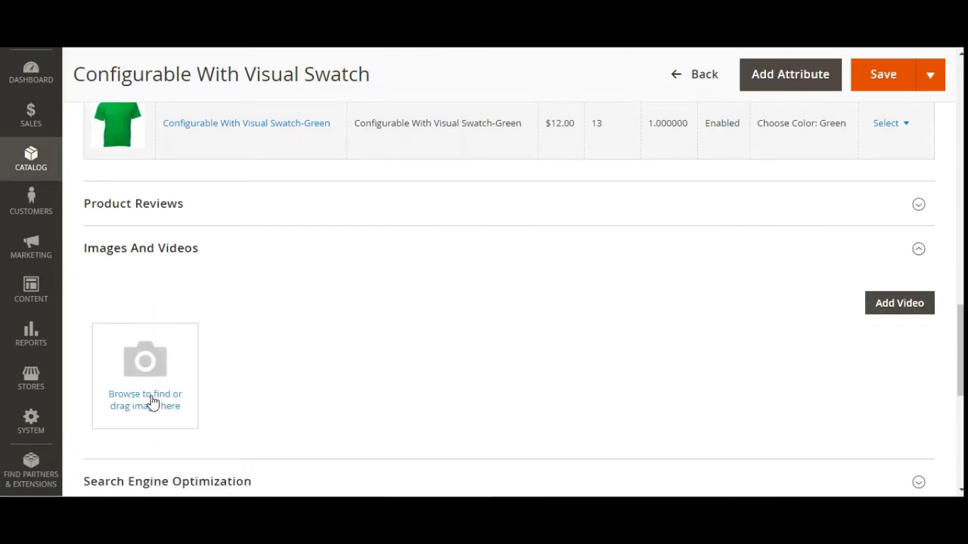
click(153, 400)
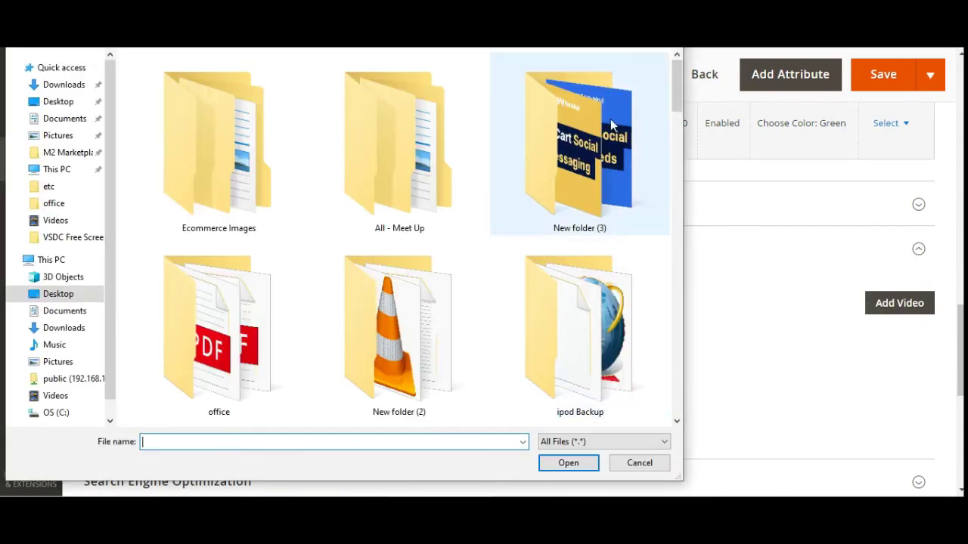
drag(677, 91, 683, 212)
double_click(592, 159)
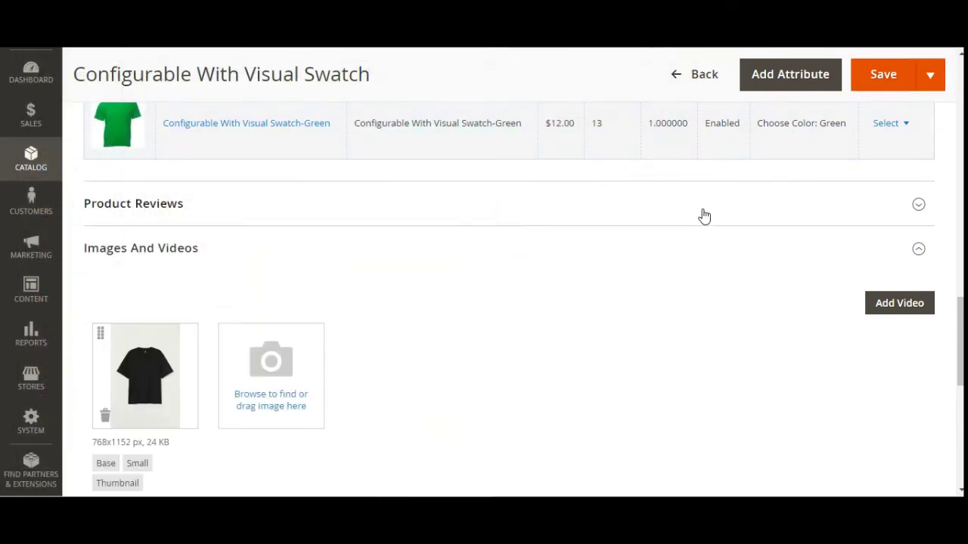
click(872, 76)
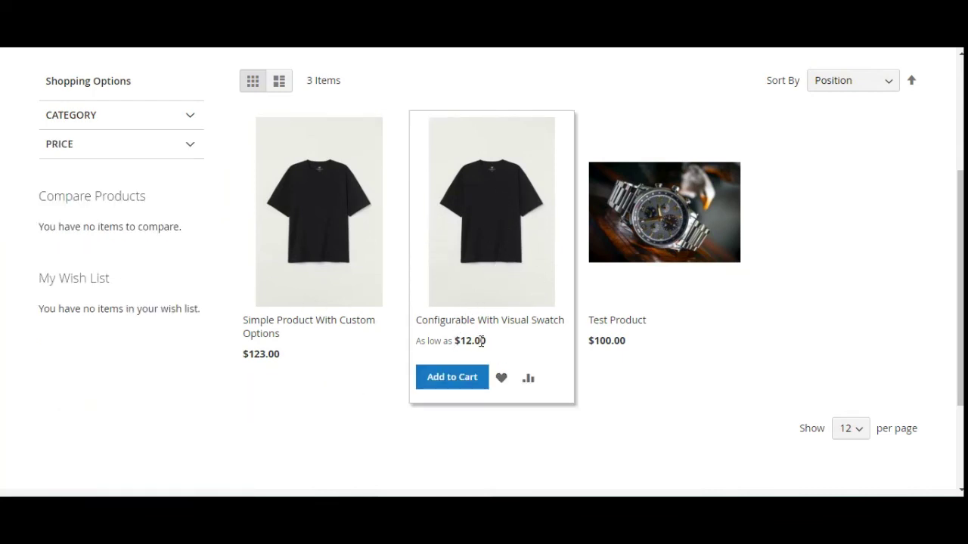
- Open the Configurable With Visual Swatch product page and view its Red and Green swatches
click(472, 250)
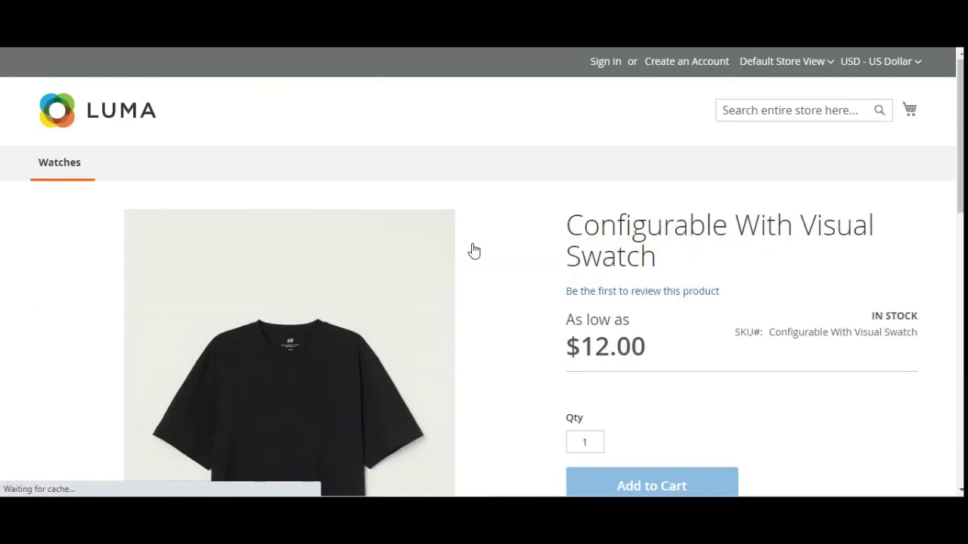
scroll(479, 251, down, 2)
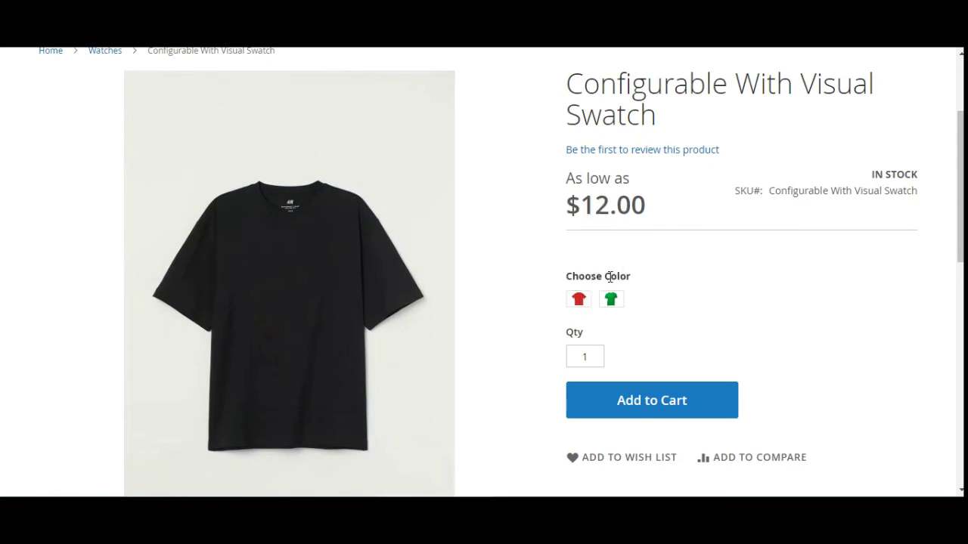
mouse_move(613, 304)
mouse_move(581, 302)
- Alternate the Red and Green swatches on the storefront product page, confirming the photo changes colour, ending on Green
click(579, 301)
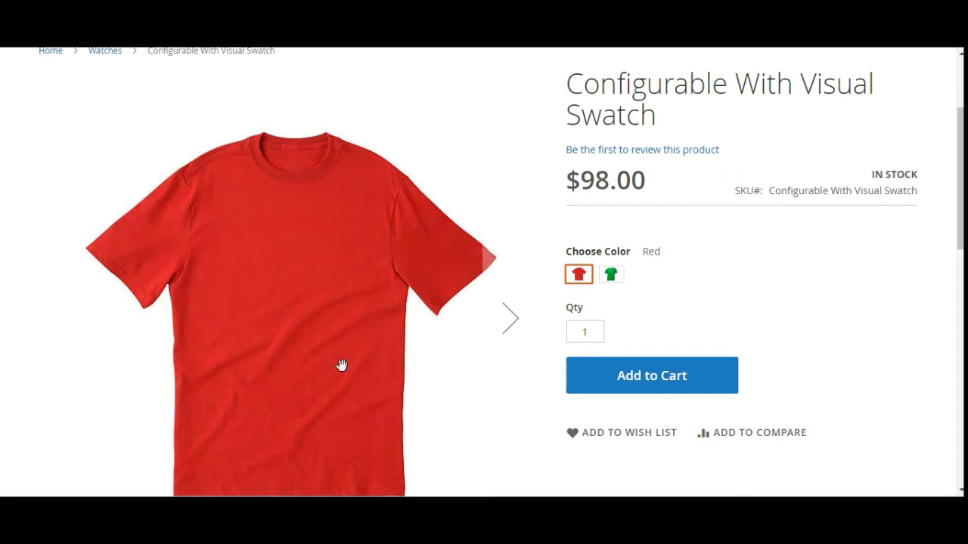
click(616, 277)
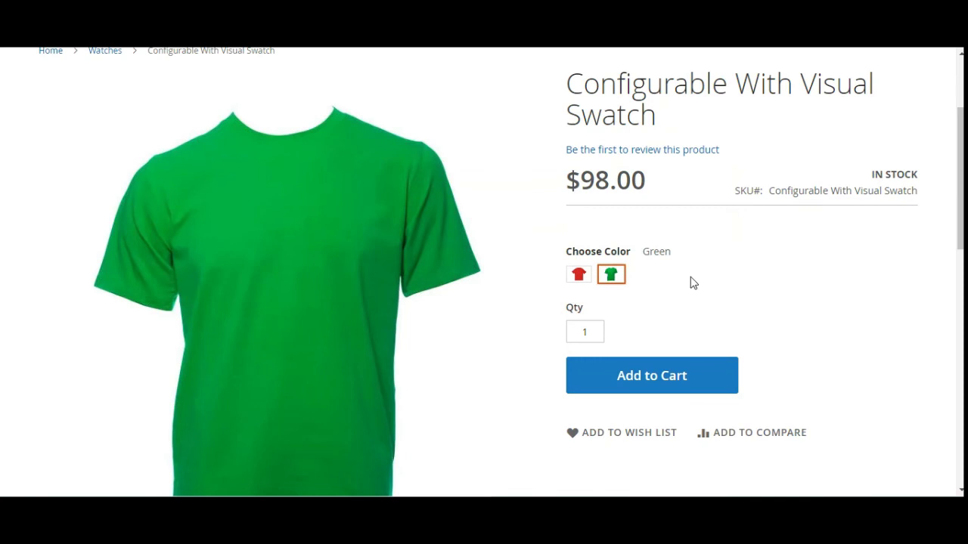
drag(675, 257, 642, 255)
click(580, 278)
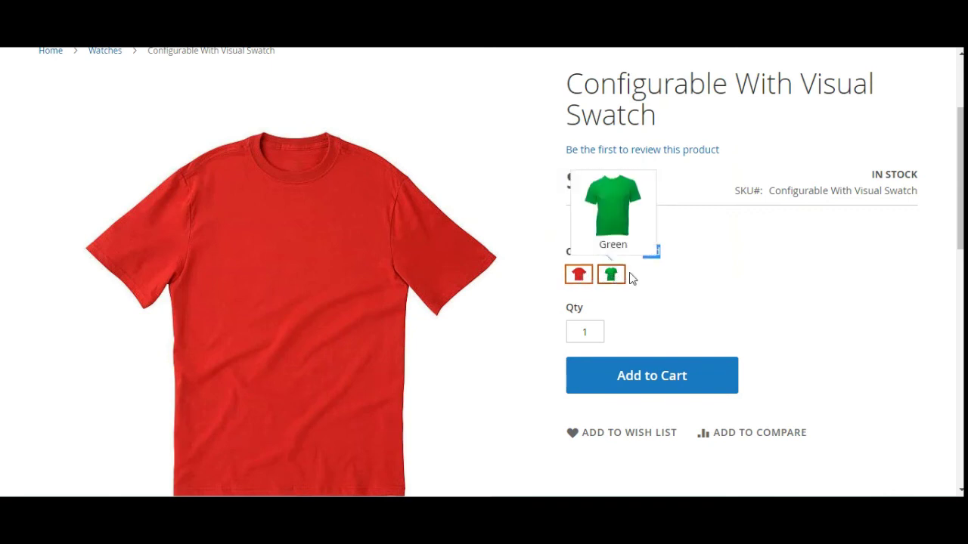
click(658, 279)
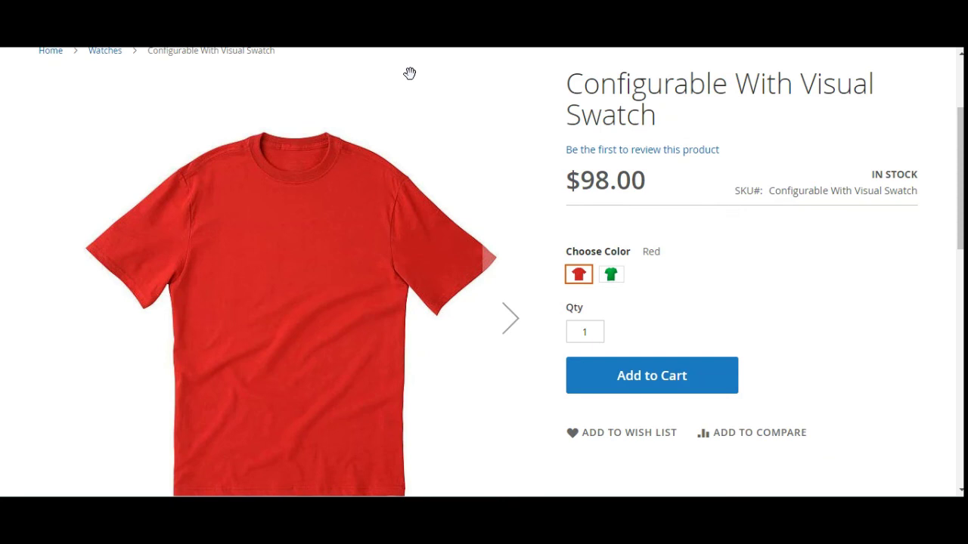
click(613, 275)
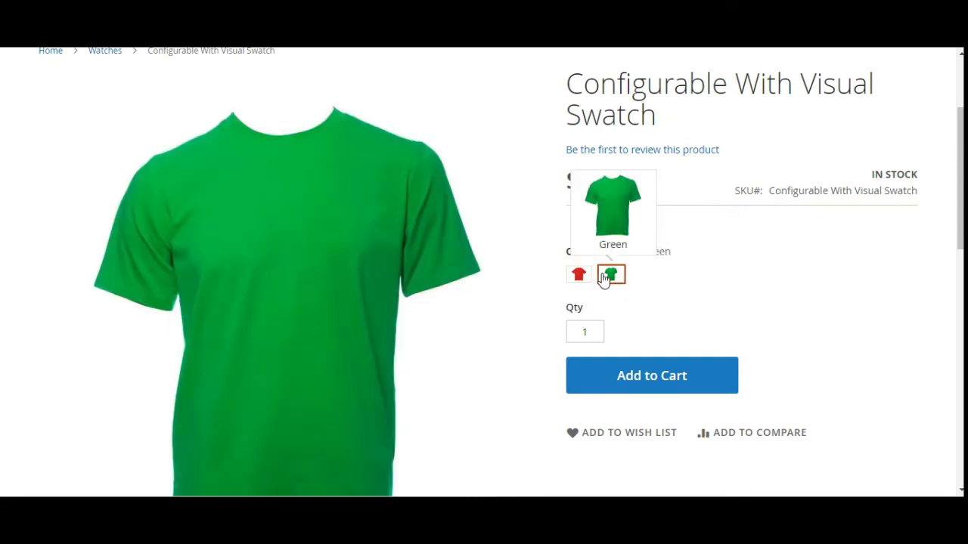
click(592, 277)
click(611, 275)
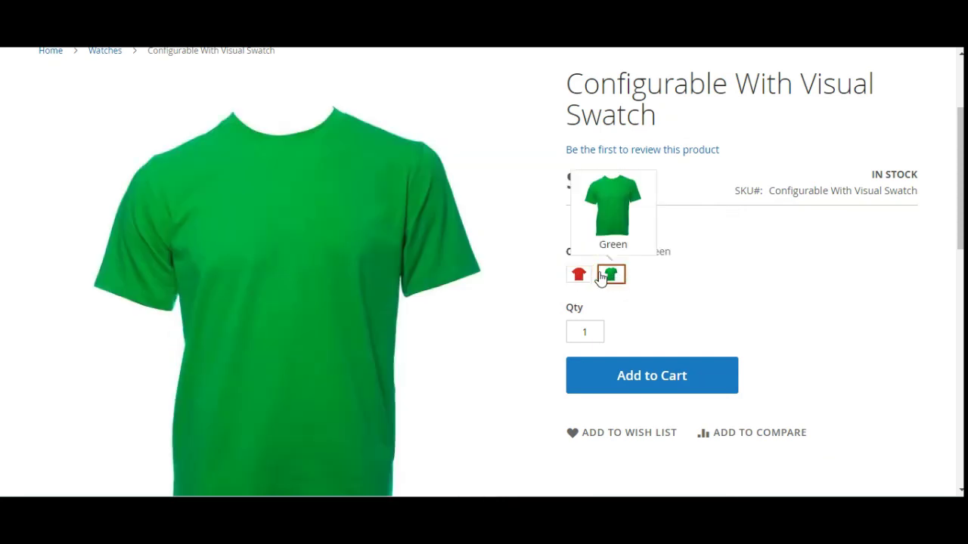